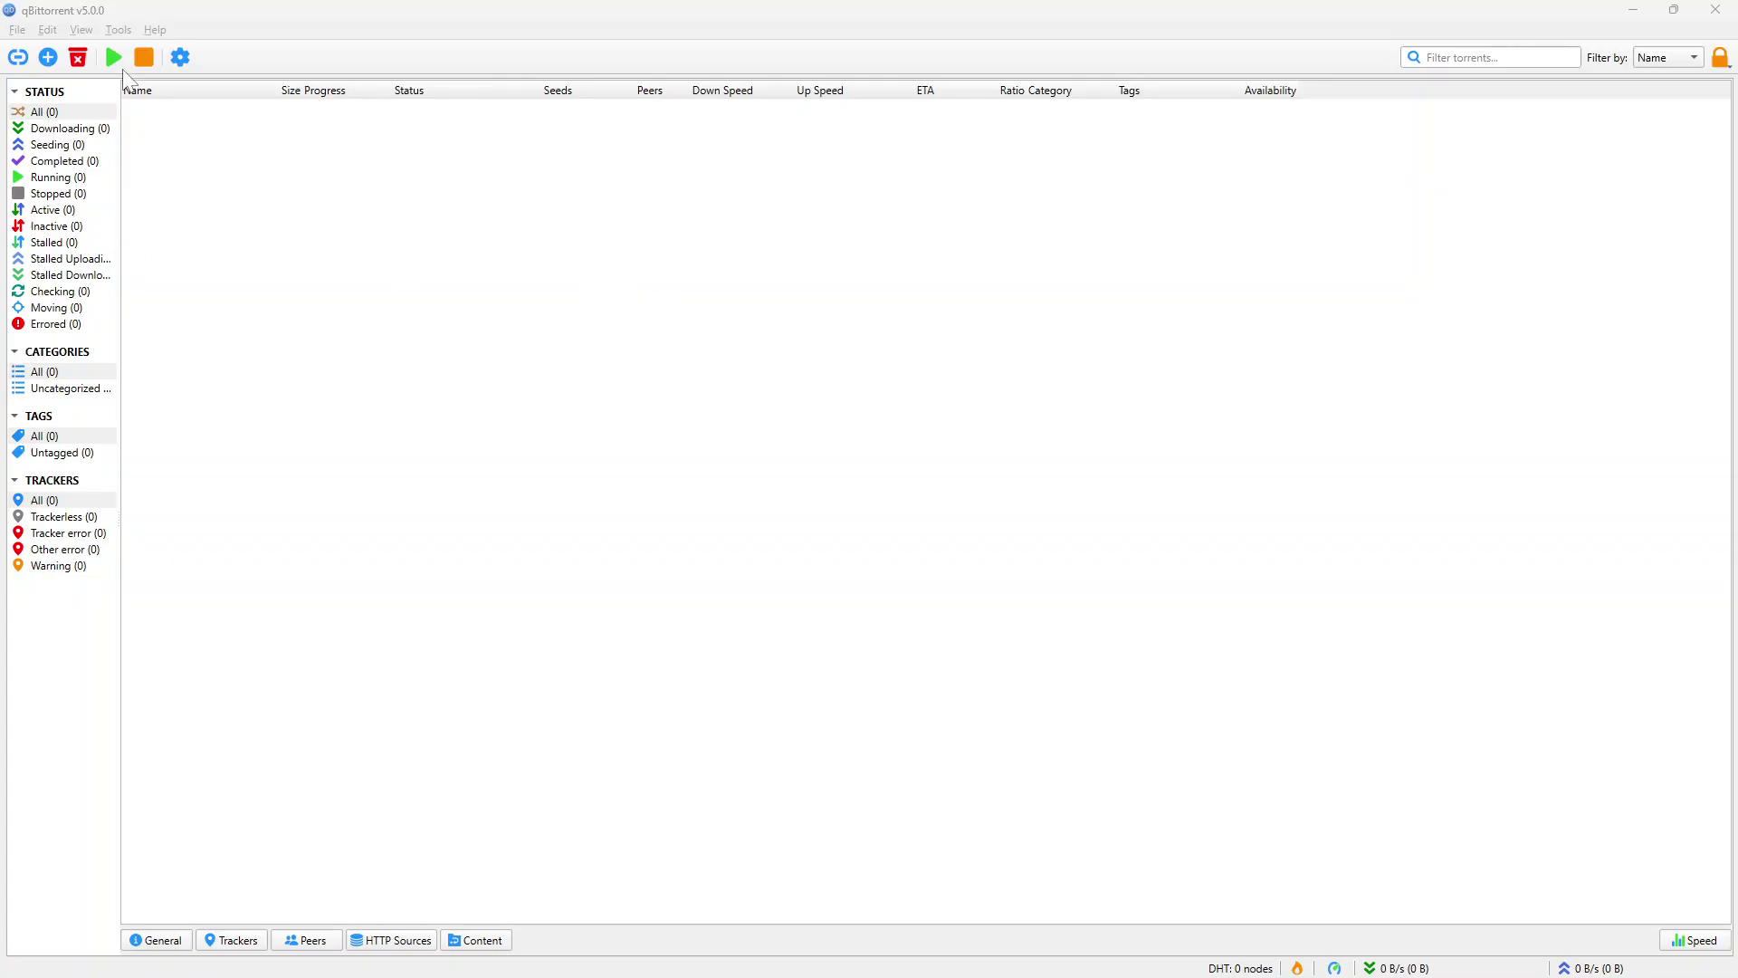
Step: Enable RSS feed fetching on the RSS page of qBittorrent's Options and apply it
{"action": "left_click", "coordinate": [117, 32]}
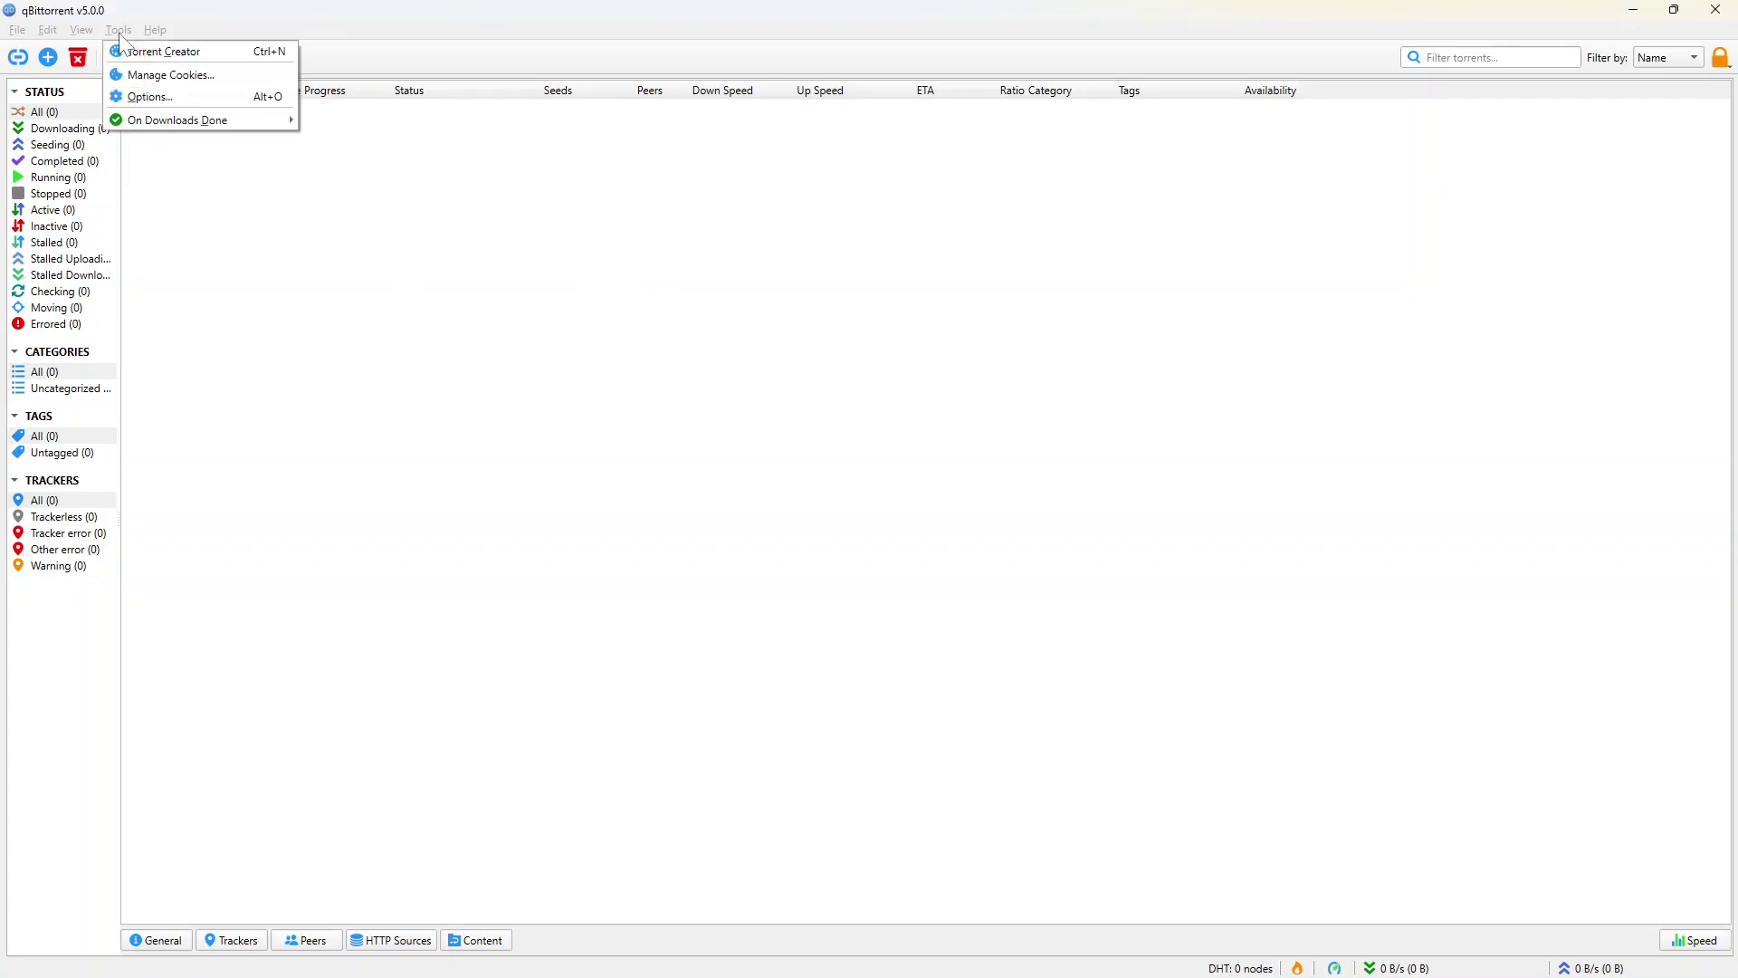
{"action": "left_click", "coordinate": [139, 102]}
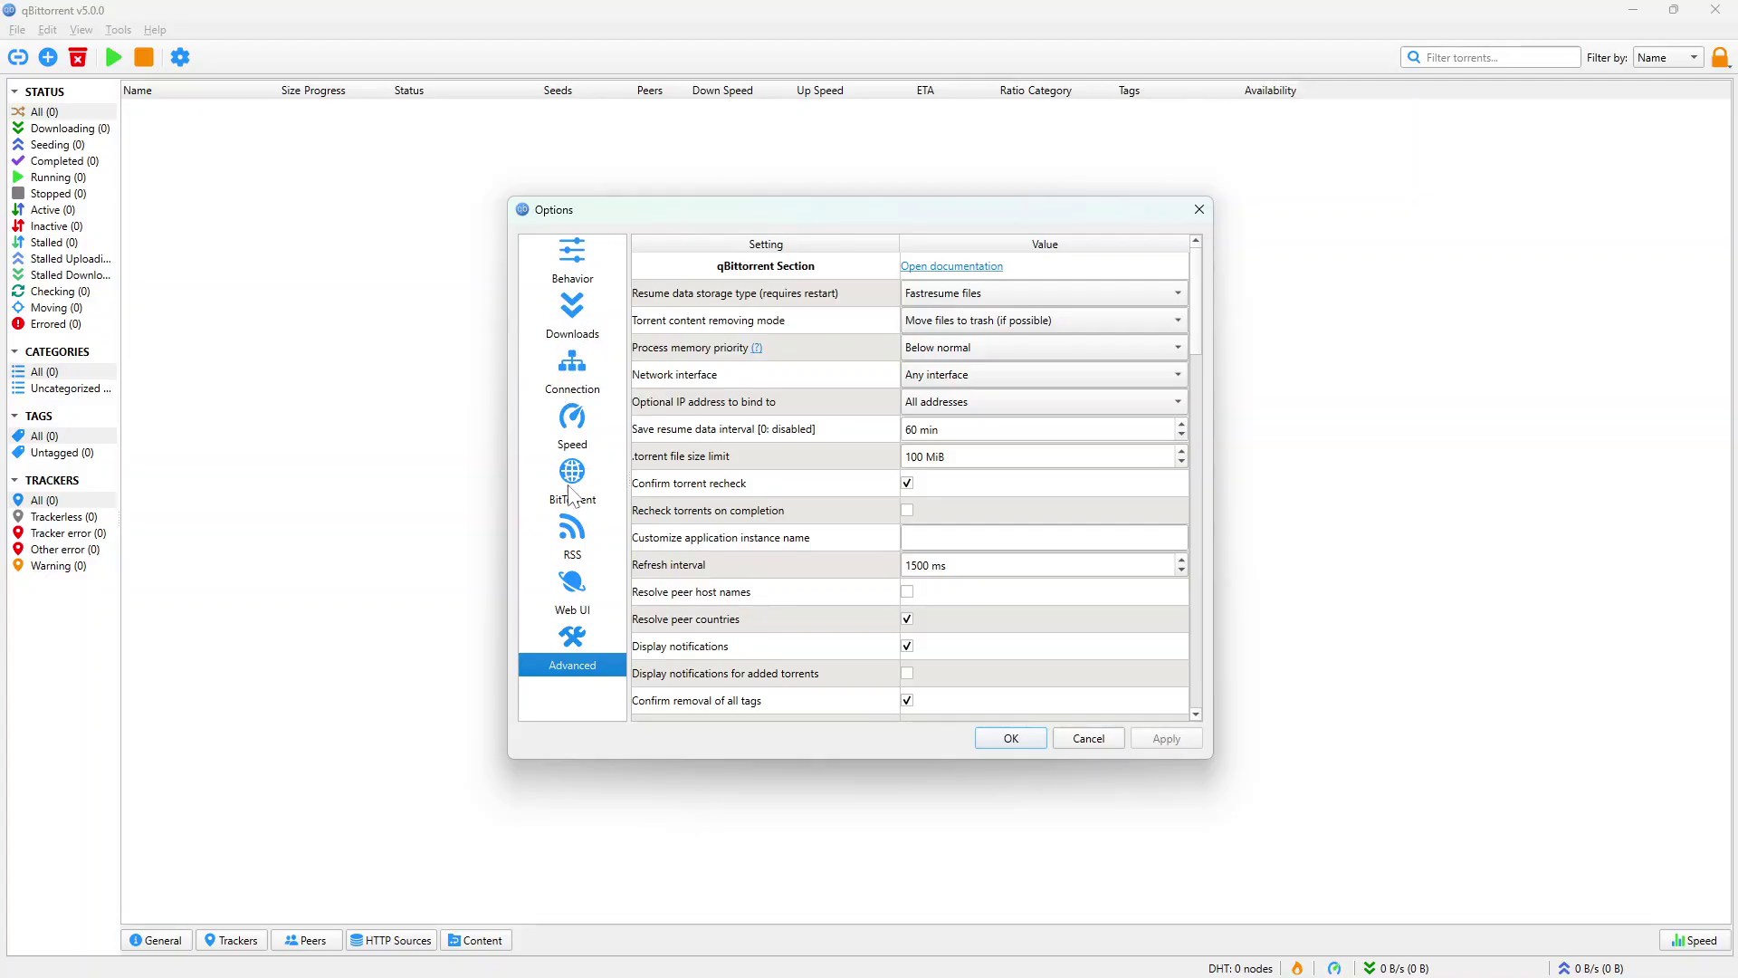
{"action": "left_click", "coordinate": [577, 534]}
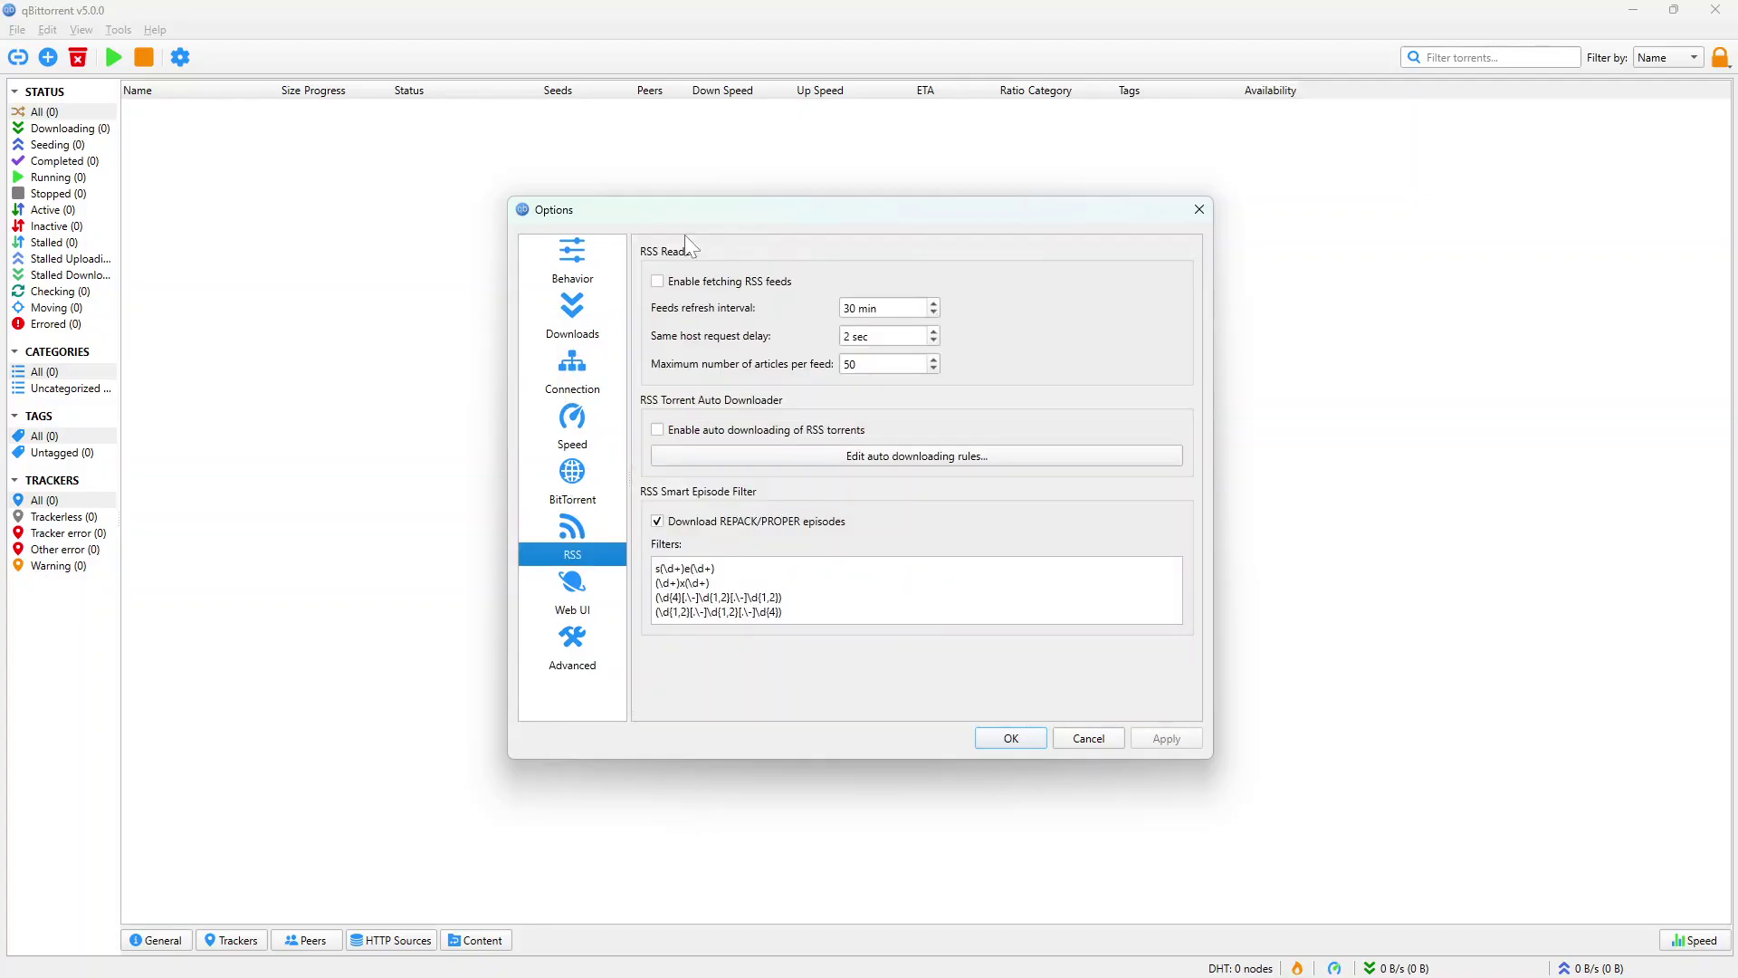
{"action": "left_click", "coordinate": [657, 283]}
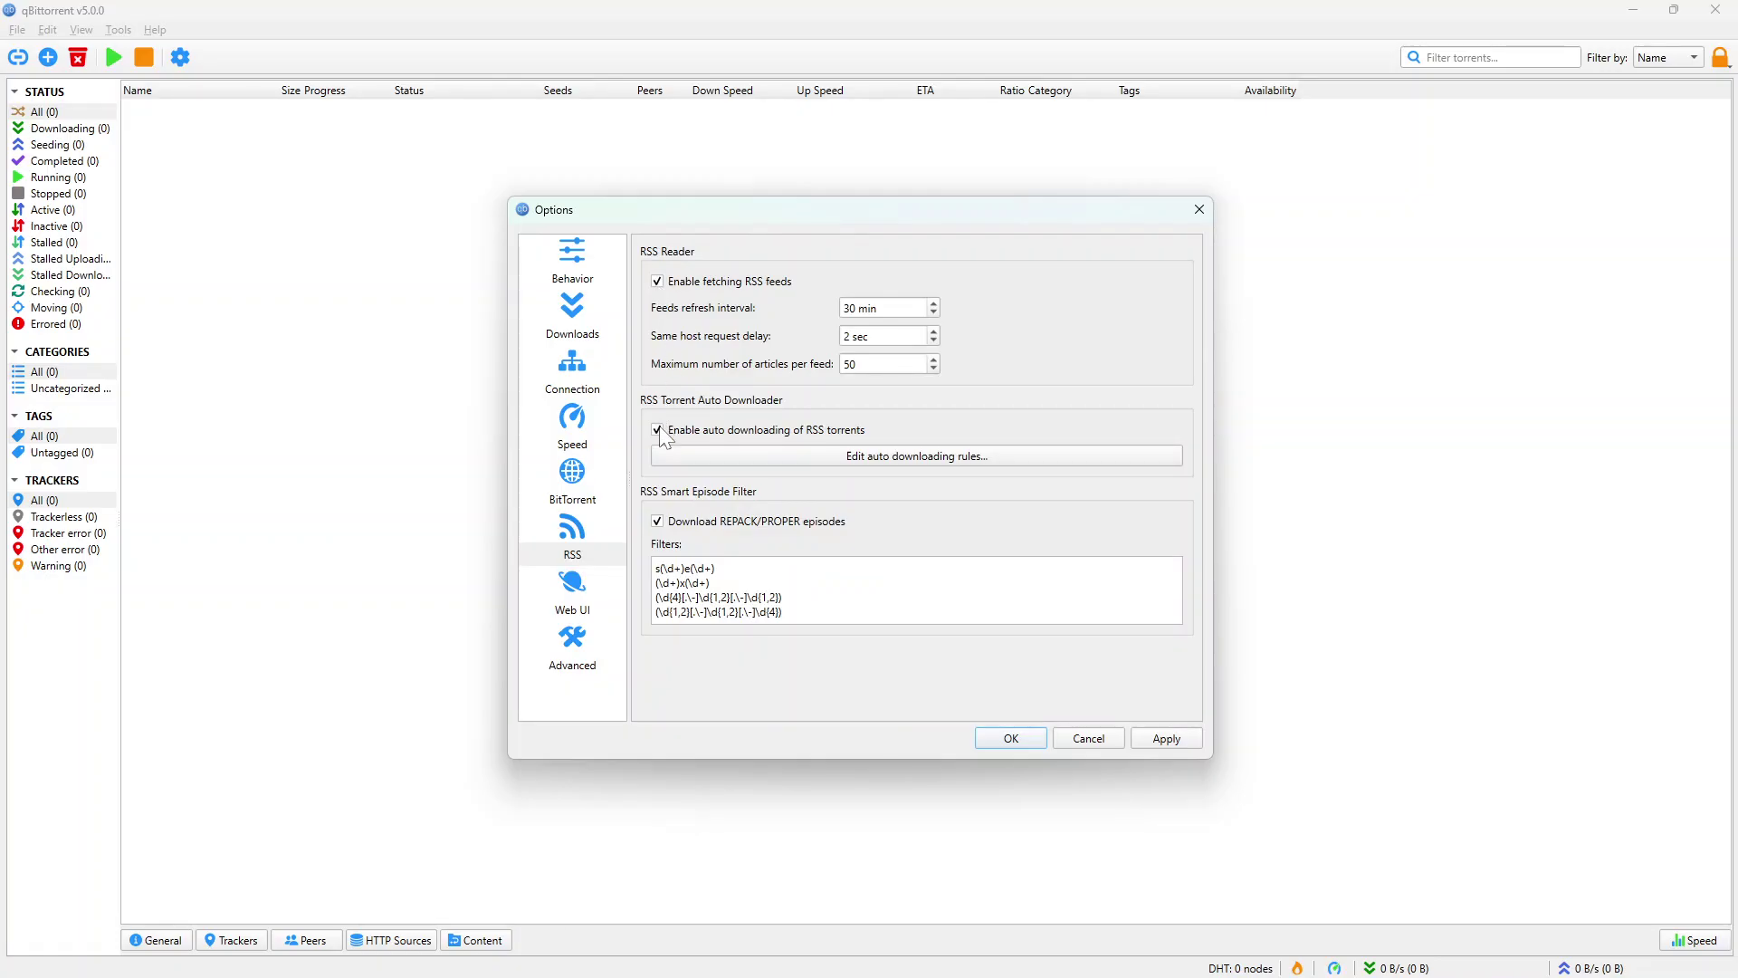
{"action": "left_click", "coordinate": [1152, 742]}
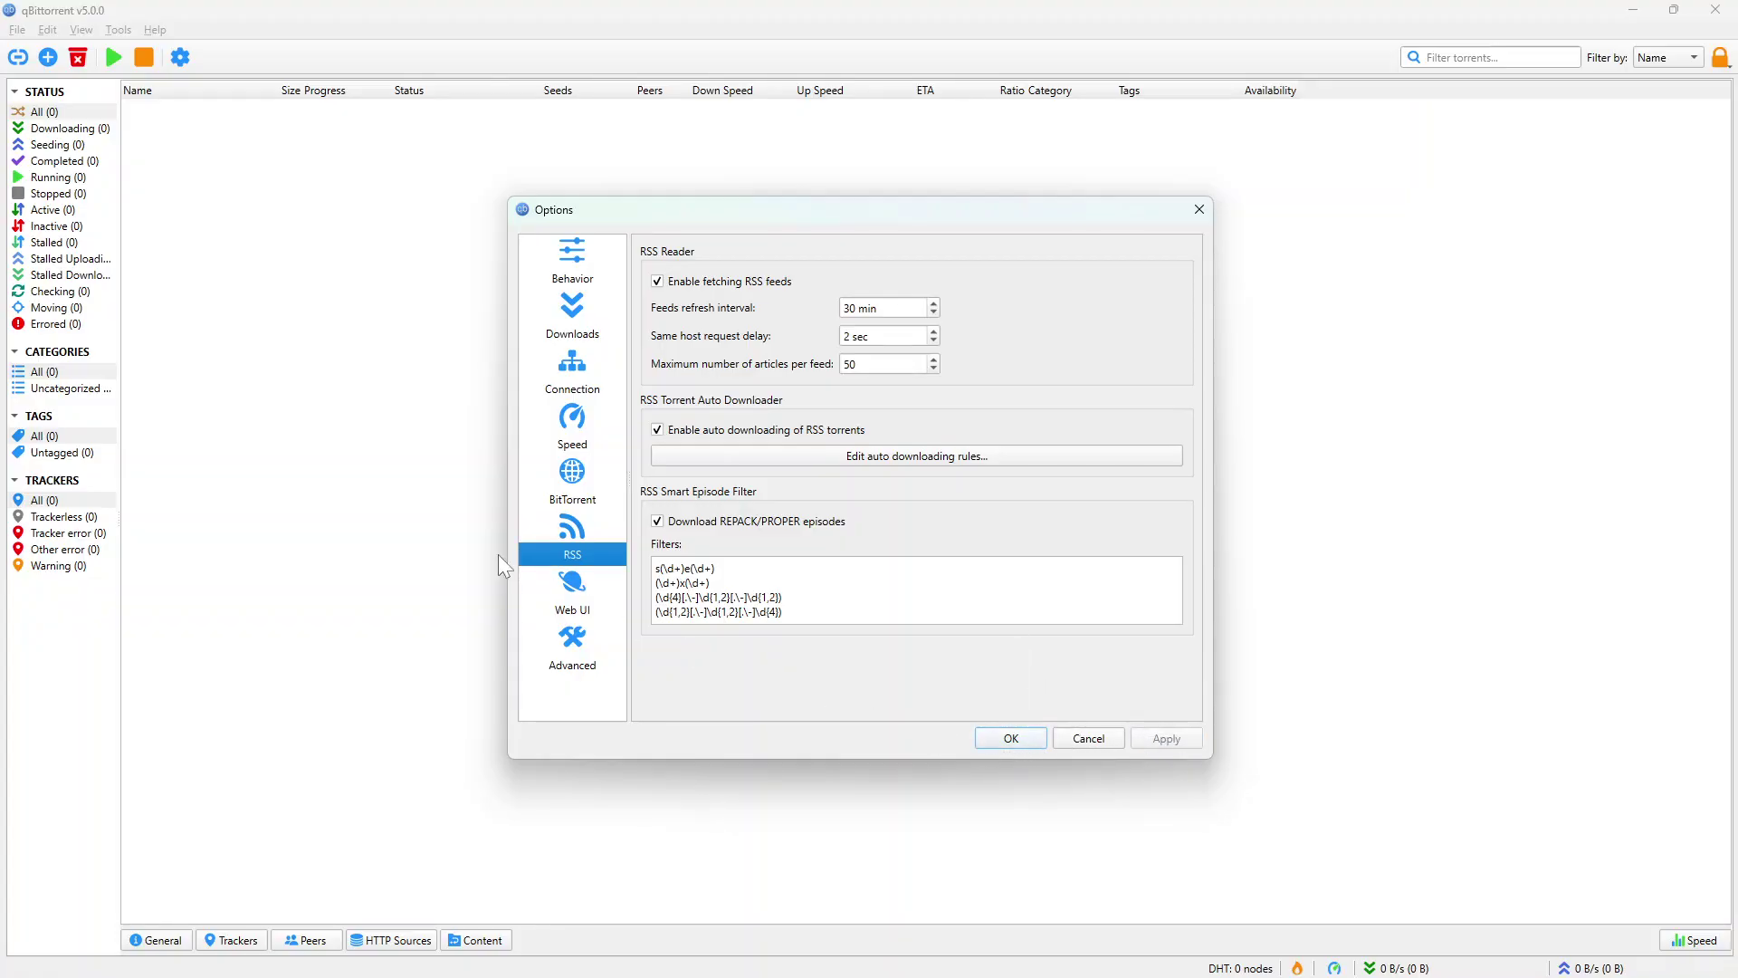
Step: Close Options, then reopen it on the Advanced settings page
{"action": "left_click", "coordinate": [1005, 737]}
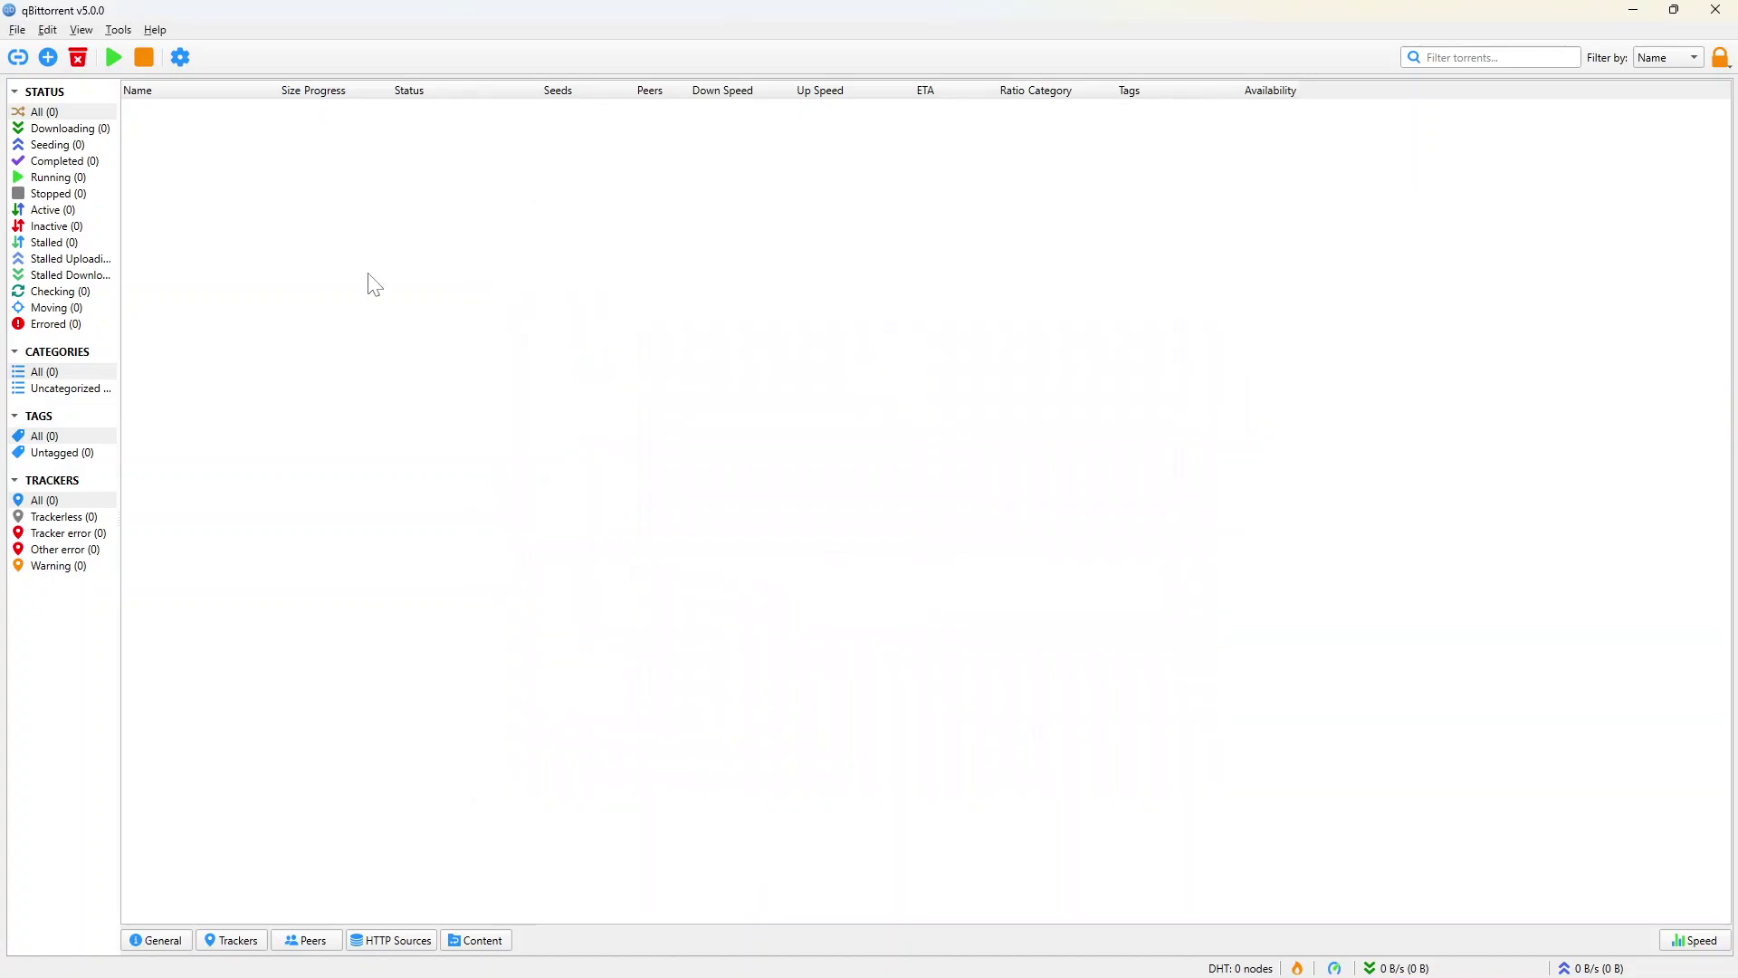
{"action": "left_click", "coordinate": [119, 30]}
{"action": "left_click", "coordinate": [123, 28]}
{"action": "left_click", "coordinate": [121, 30]}
{"action": "left_click", "coordinate": [164, 102]}
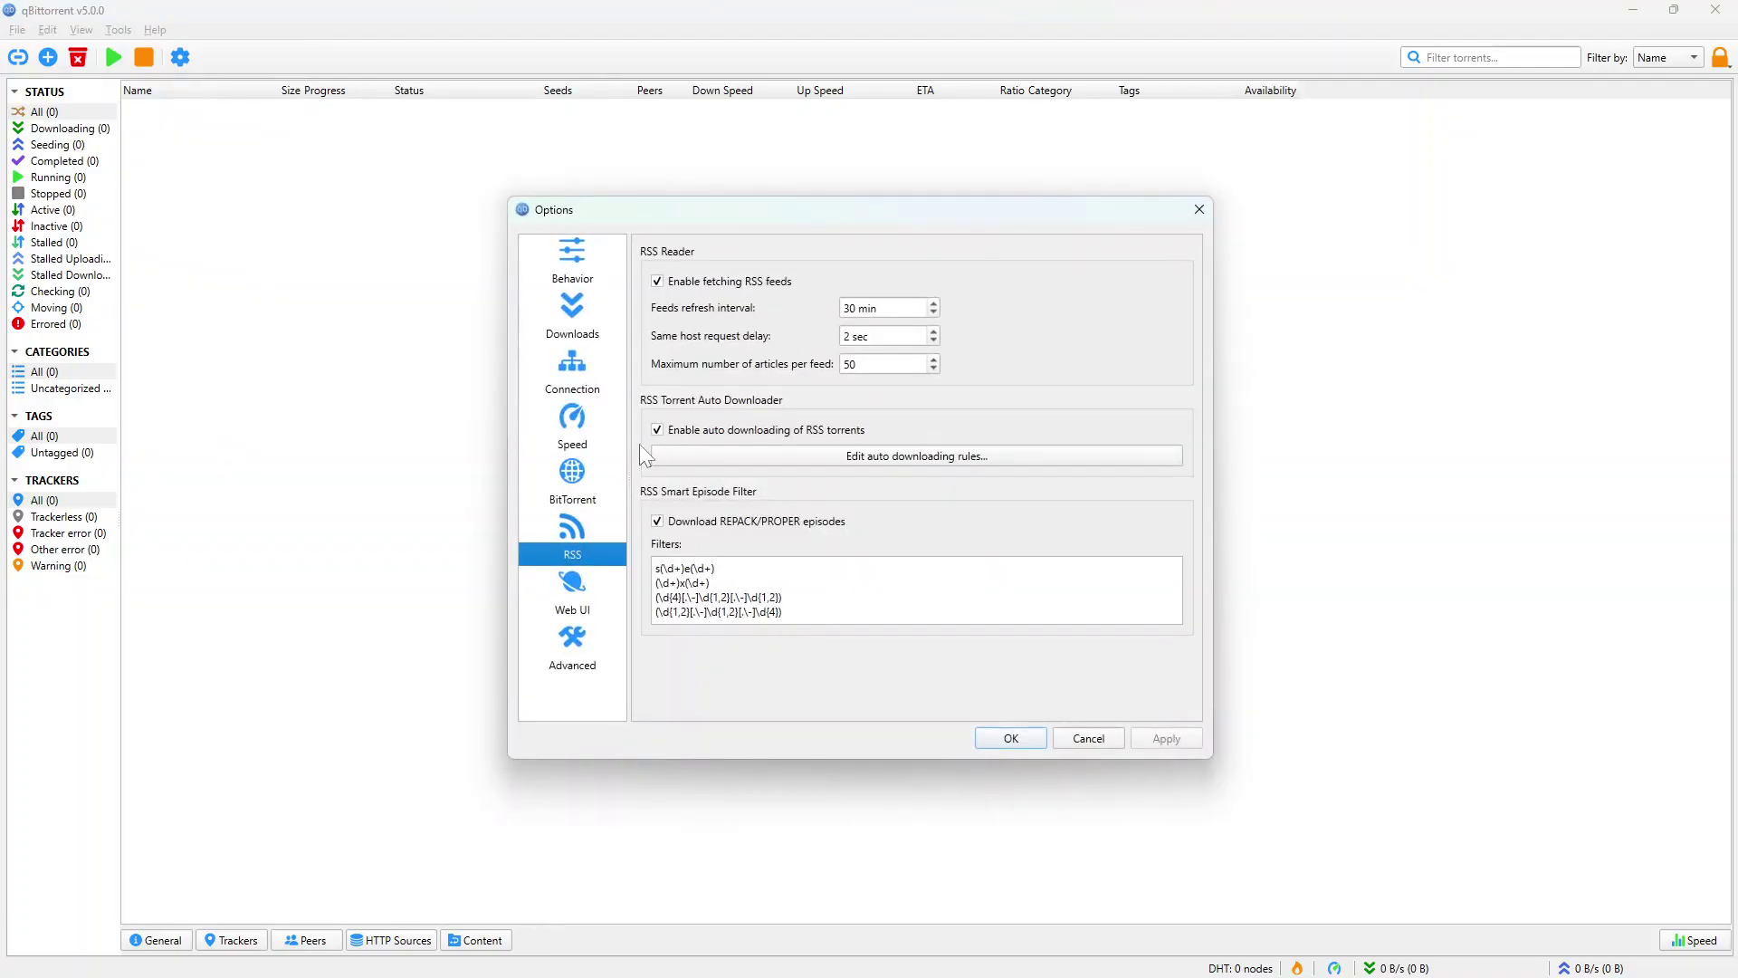
{"action": "left_click", "coordinate": [571, 644]}
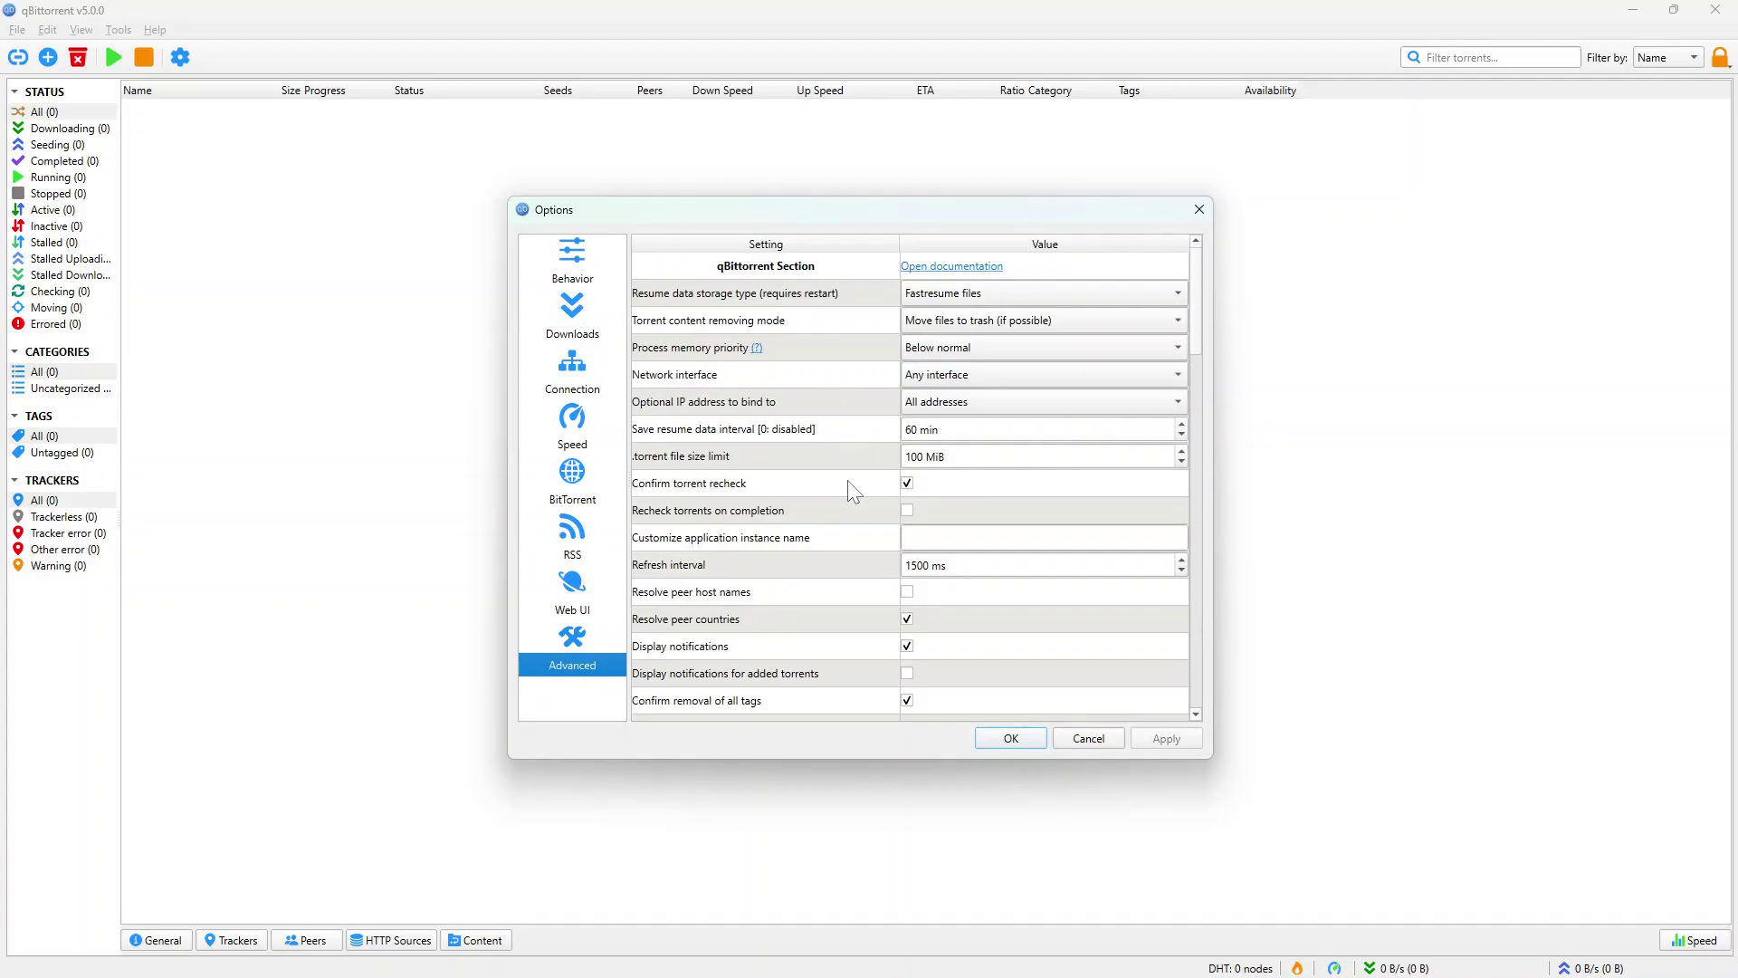
Step: Tick Support internationalized domain name (IDN) and Allow multiple connections from the same IP address
{"action": "scroll", "coordinate": [854, 492], "scroll_direction": "down", "scroll_amount": 2}
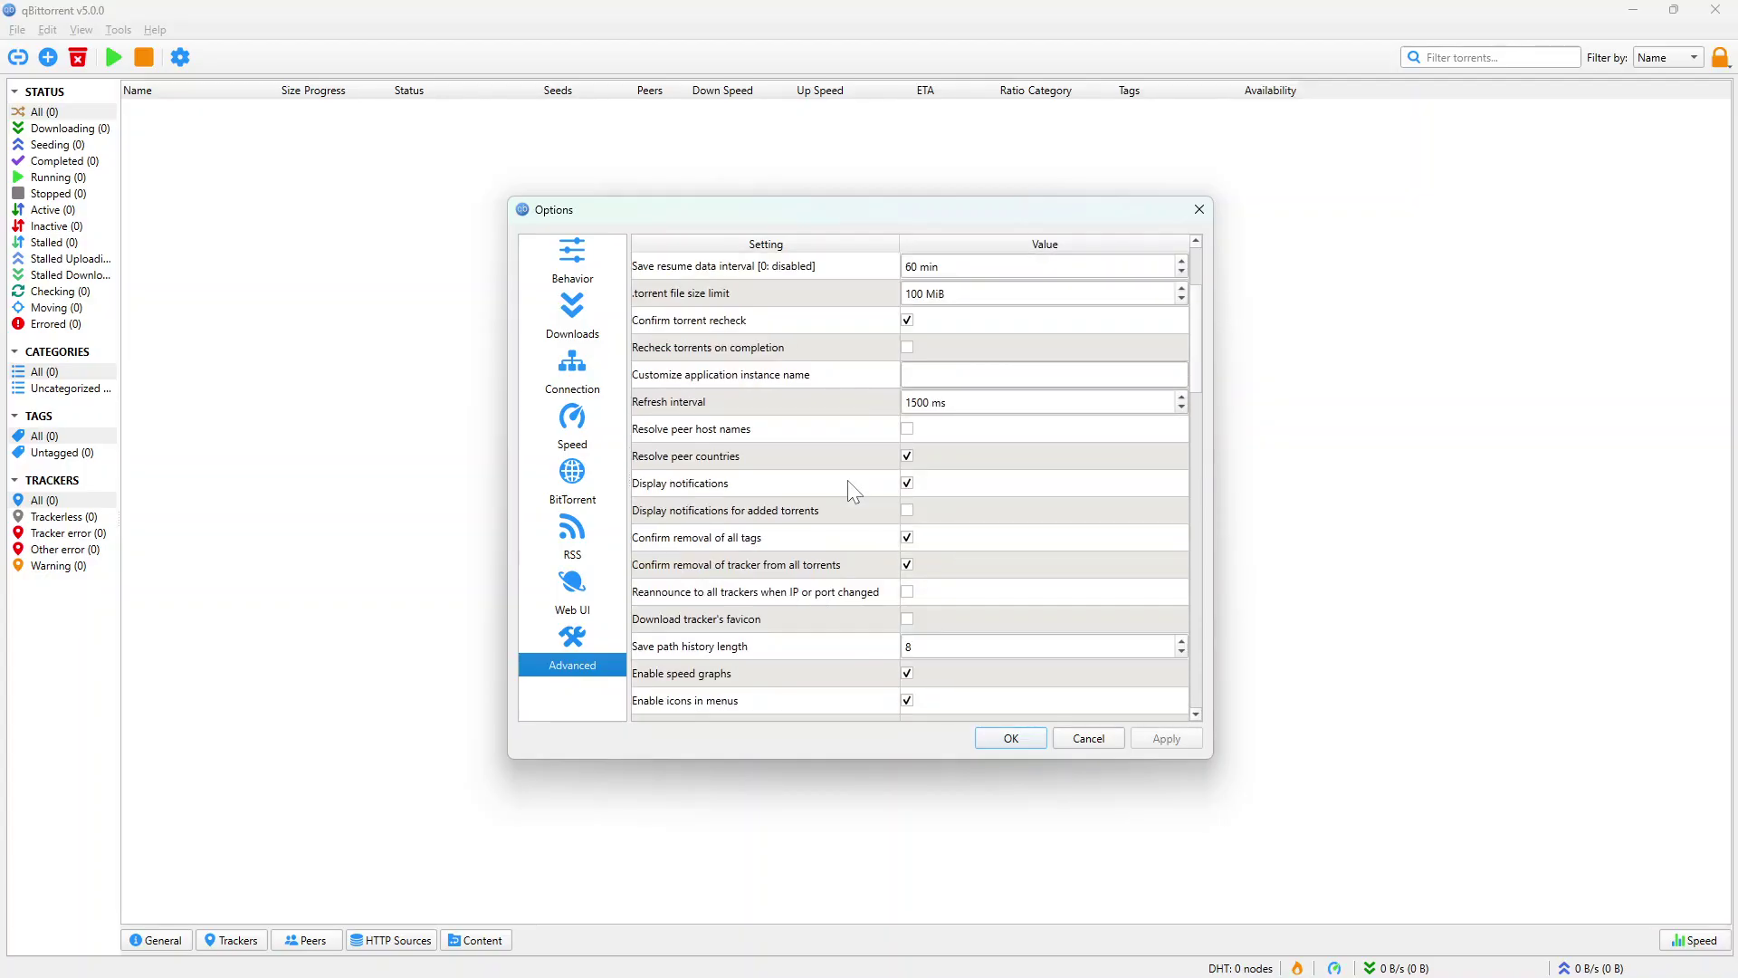
{"action": "scroll", "coordinate": [854, 492], "scroll_direction": "down", "scroll_amount": 2}
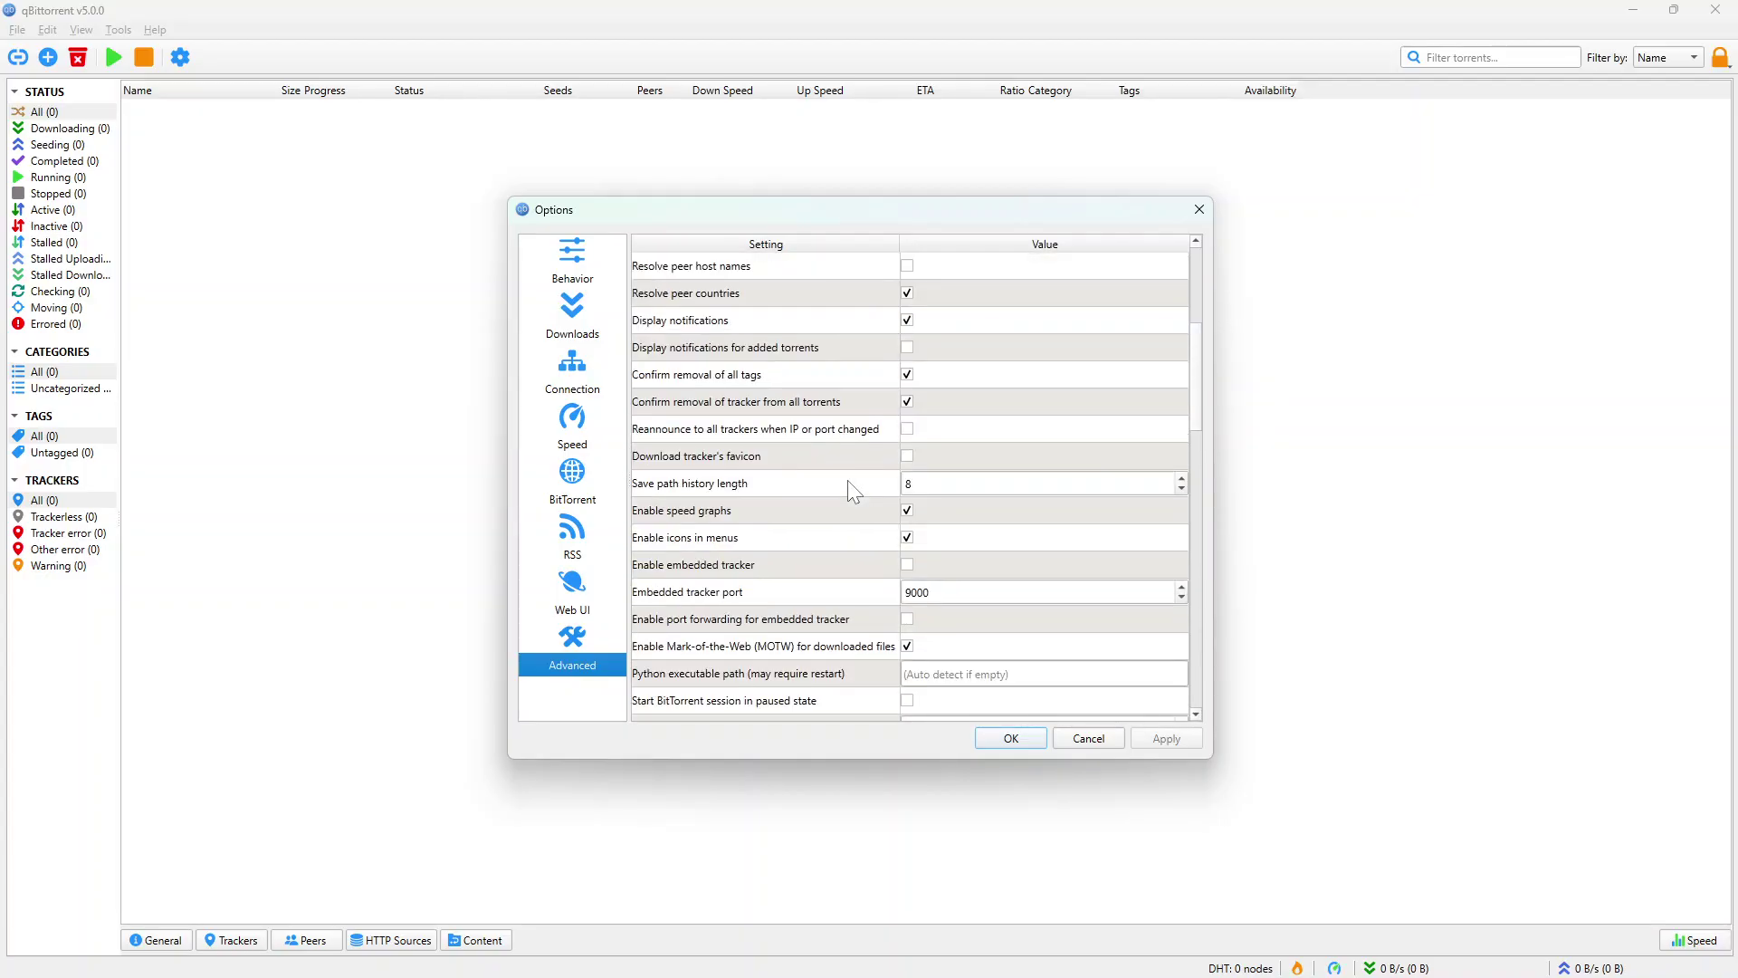
{"action": "scroll", "coordinate": [852, 489], "scroll_direction": "down", "scroll_amount": 6}
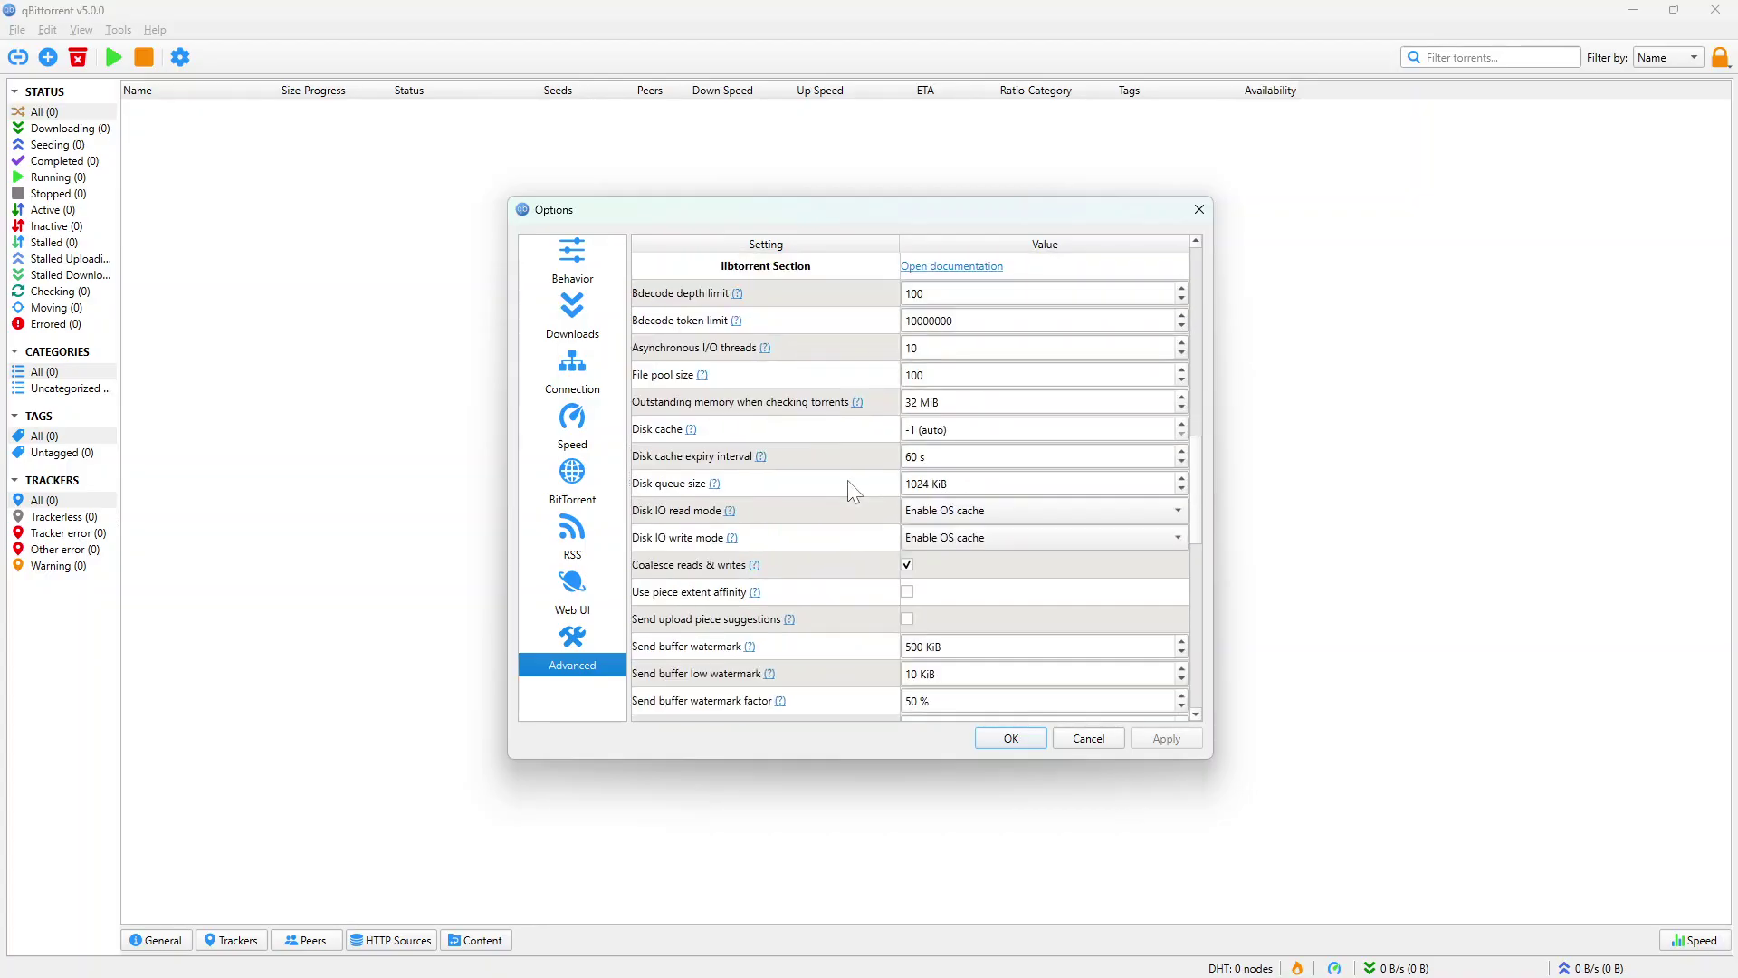
{"action": "scroll", "coordinate": [854, 491], "scroll_direction": "down", "scroll_amount": 4}
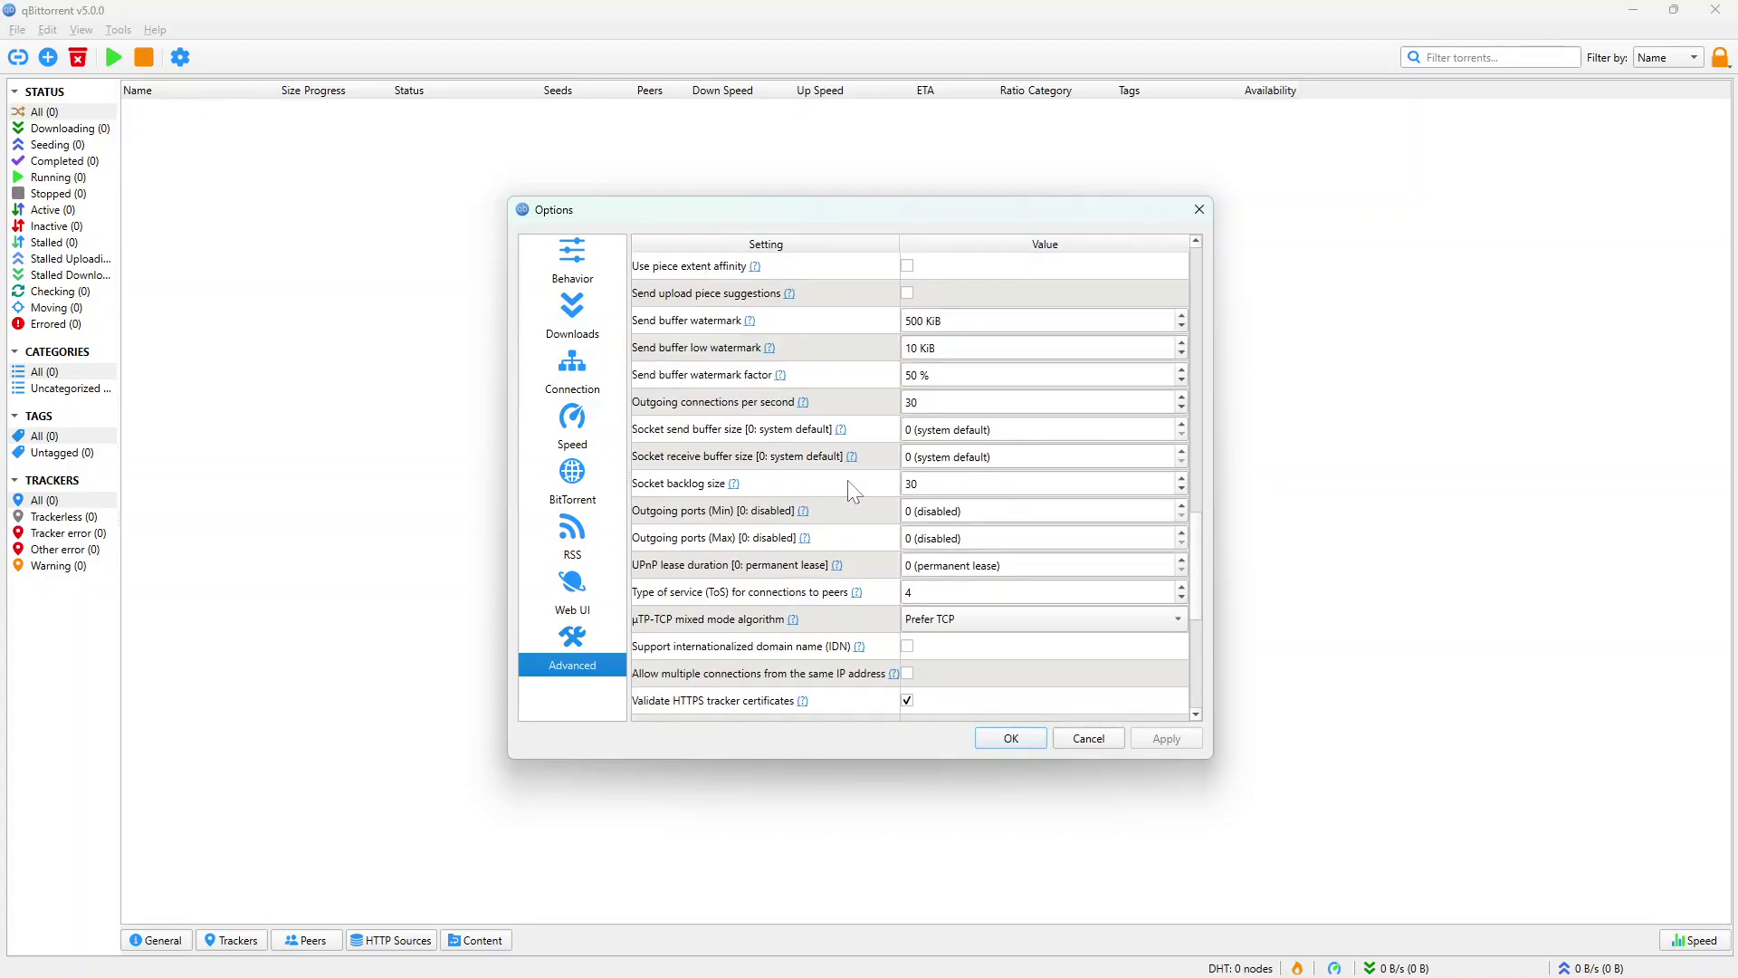
{"action": "scroll", "coordinate": [853, 491], "scroll_direction": "down", "scroll_amount": 1}
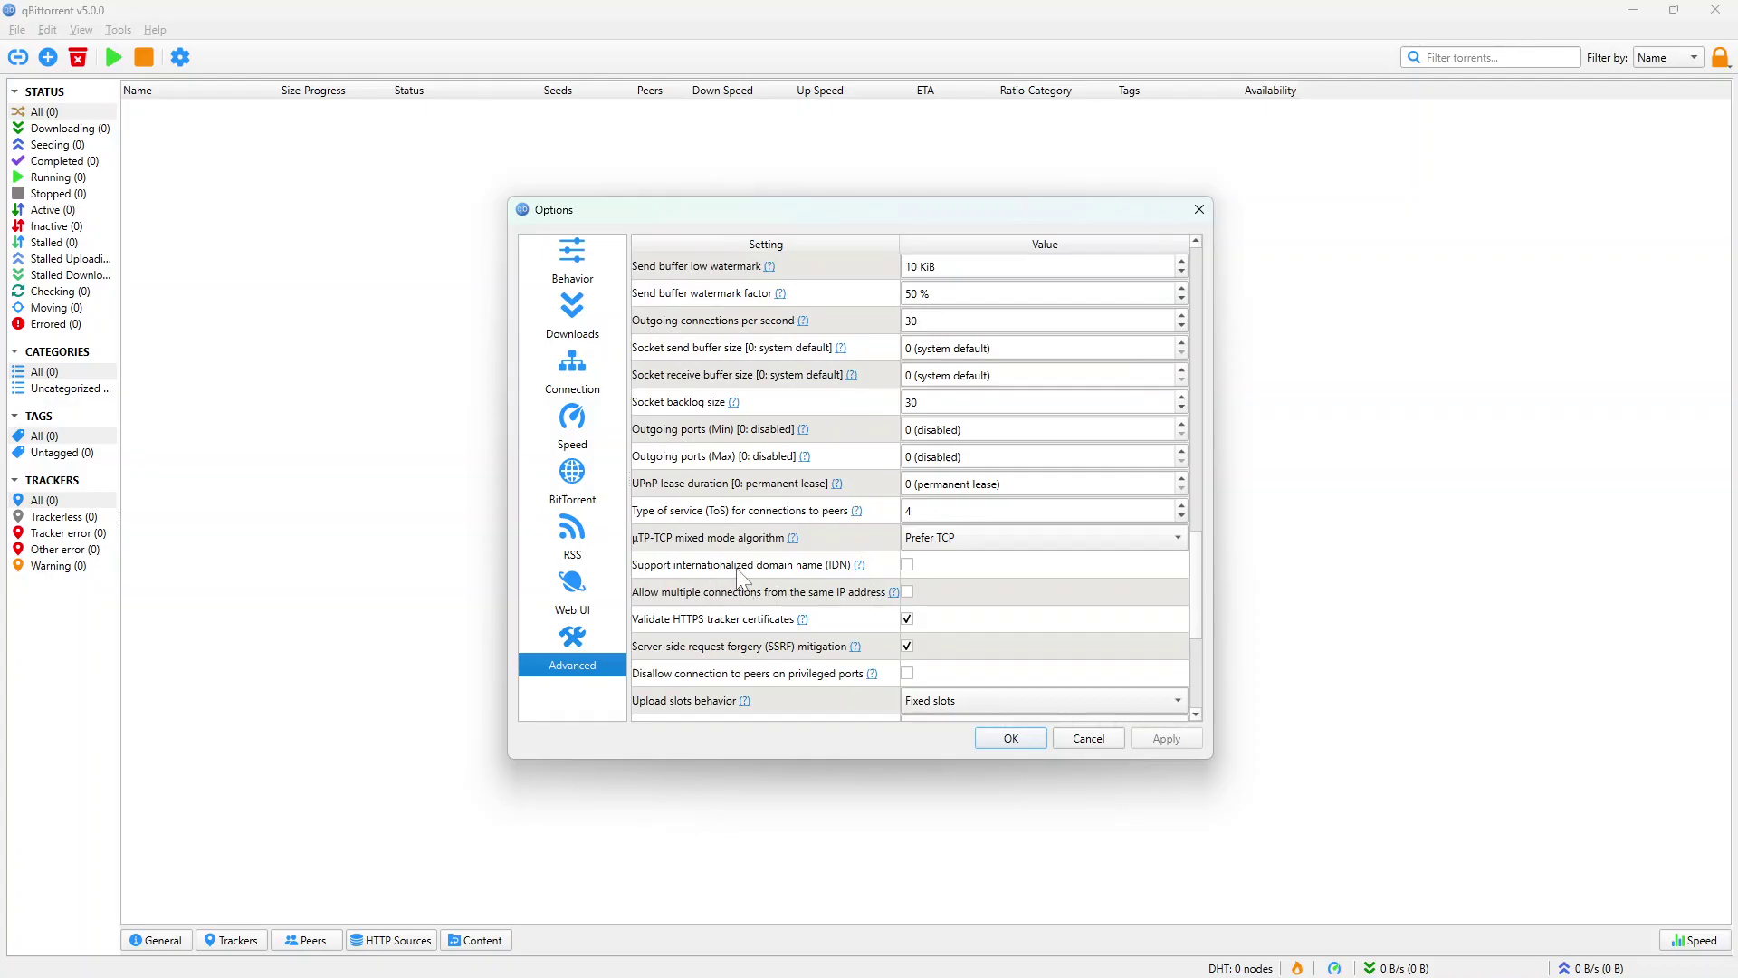
{"action": "left_click", "coordinate": [908, 564]}
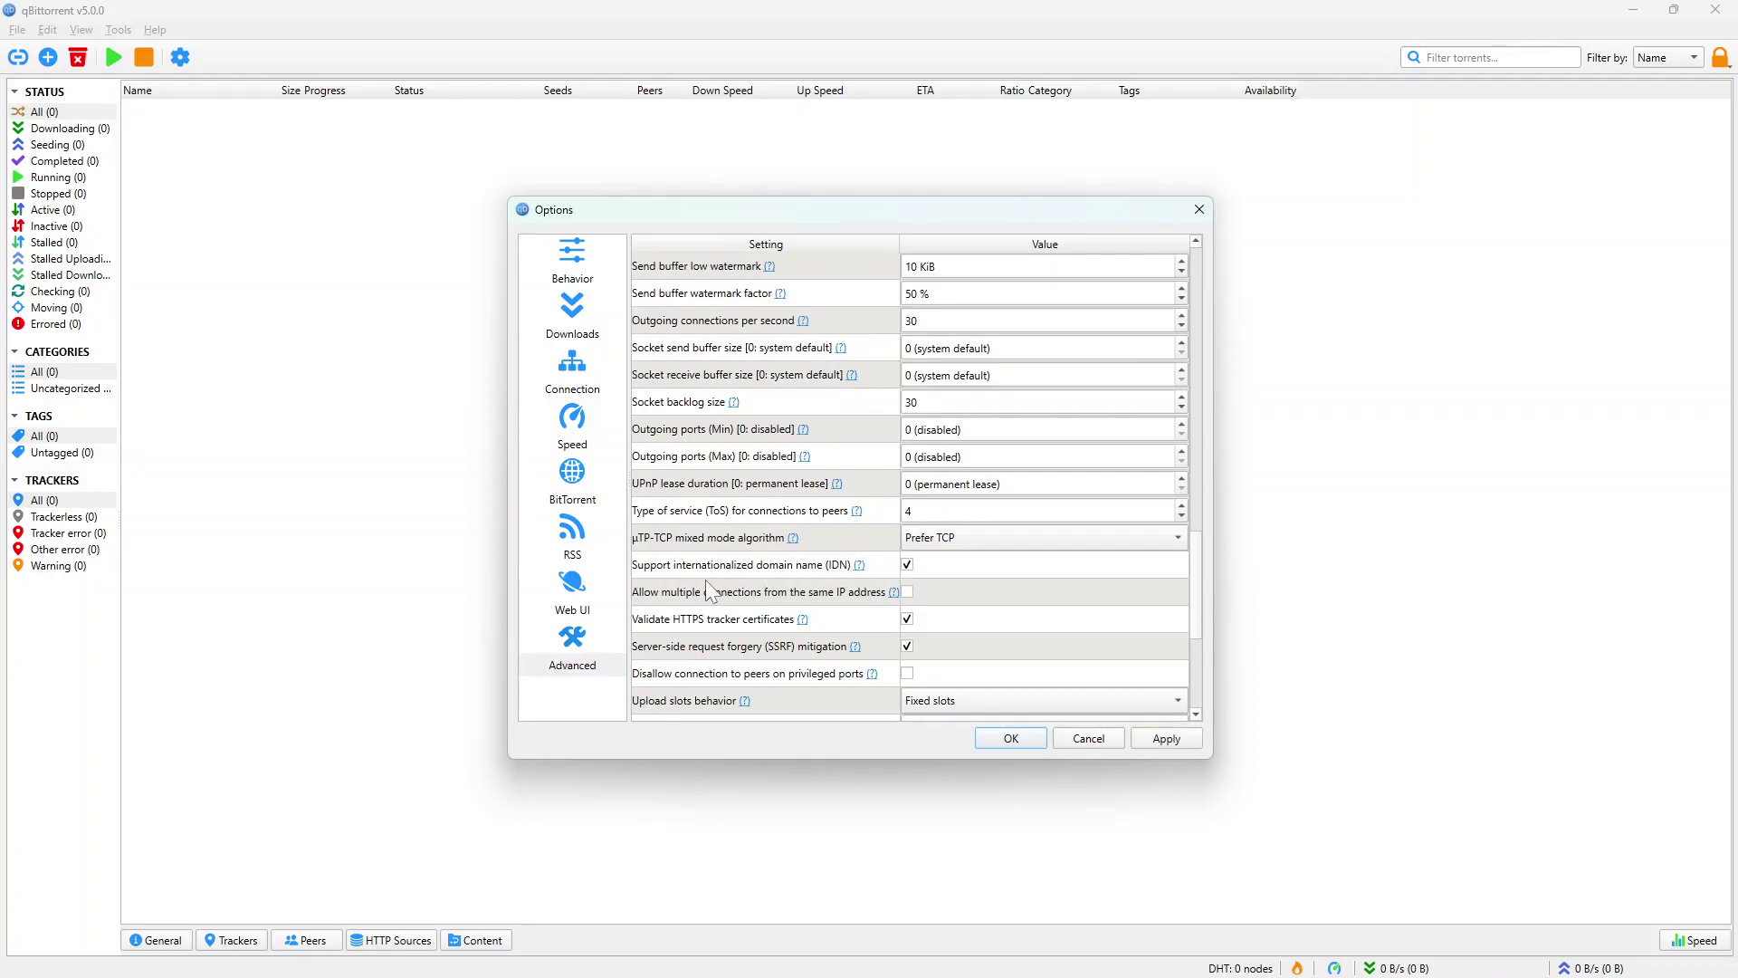
{"action": "left_click", "coordinate": [909, 592]}
{"action": "scroll", "coordinate": [911, 592], "scroll_direction": "down", "scroll_amount": 3}
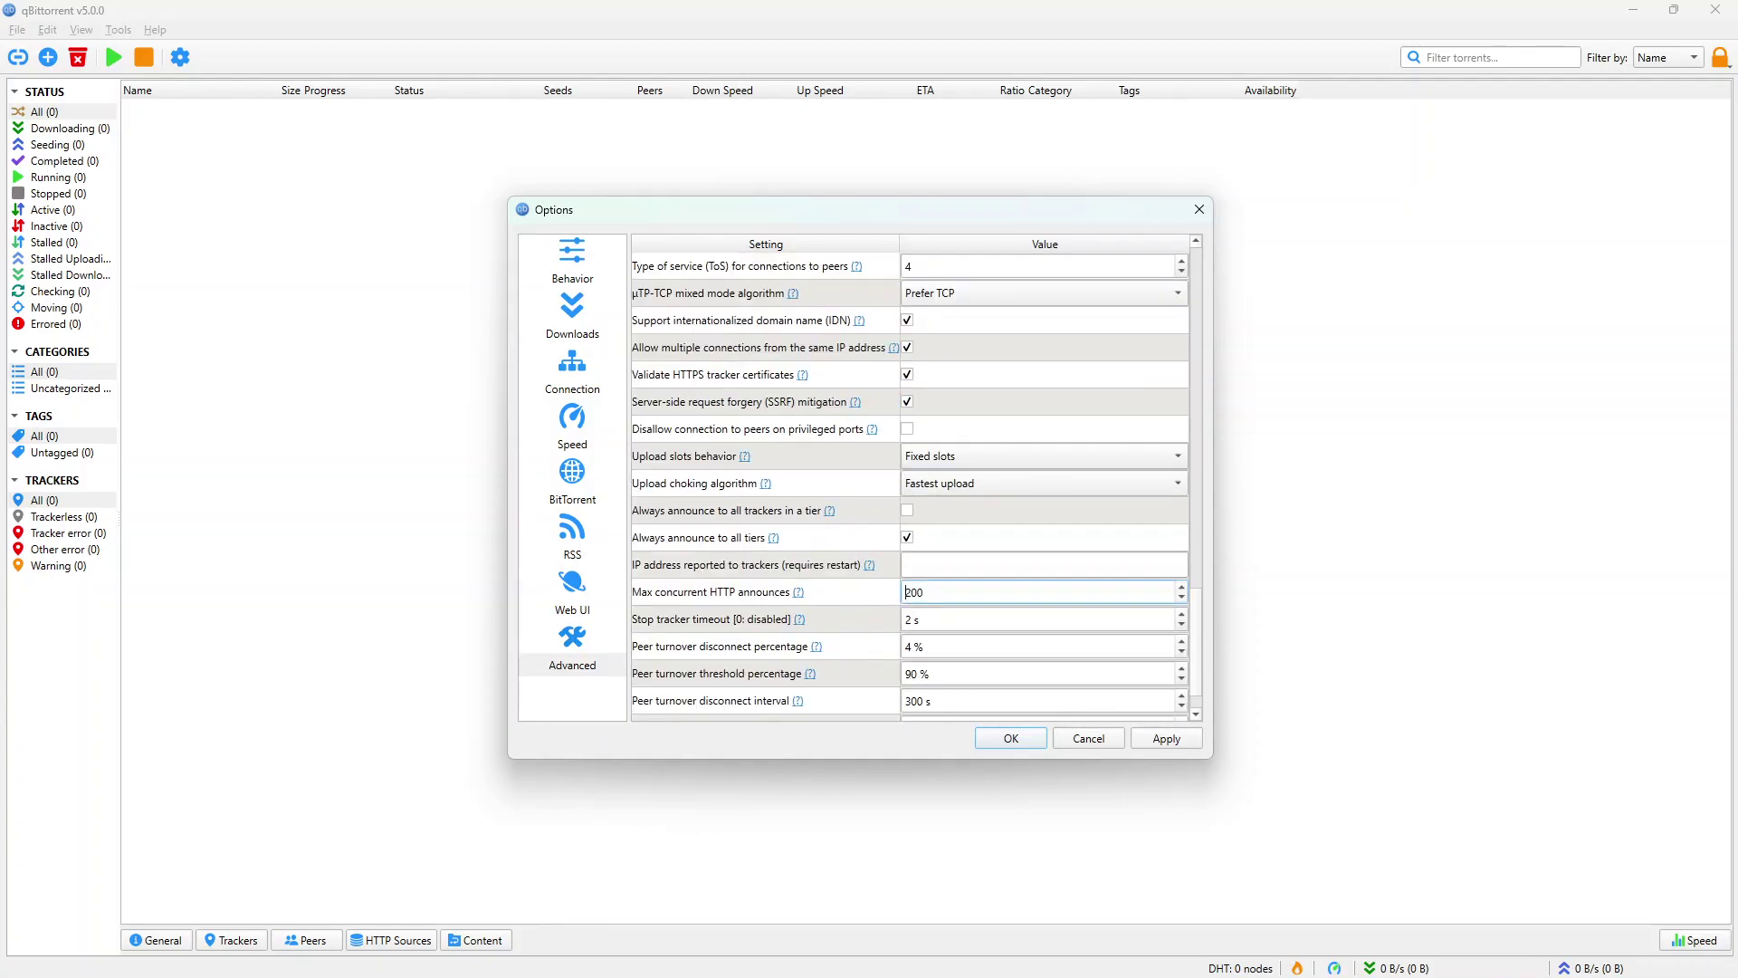
{"action": "scroll", "coordinate": [1014, 366], "scroll_direction": "up", "scroll_amount": 1}
{"action": "scroll", "coordinate": [956, 414], "scroll_direction": "up", "scroll_amount": 1}
{"action": "left_click", "coordinate": [908, 429]}
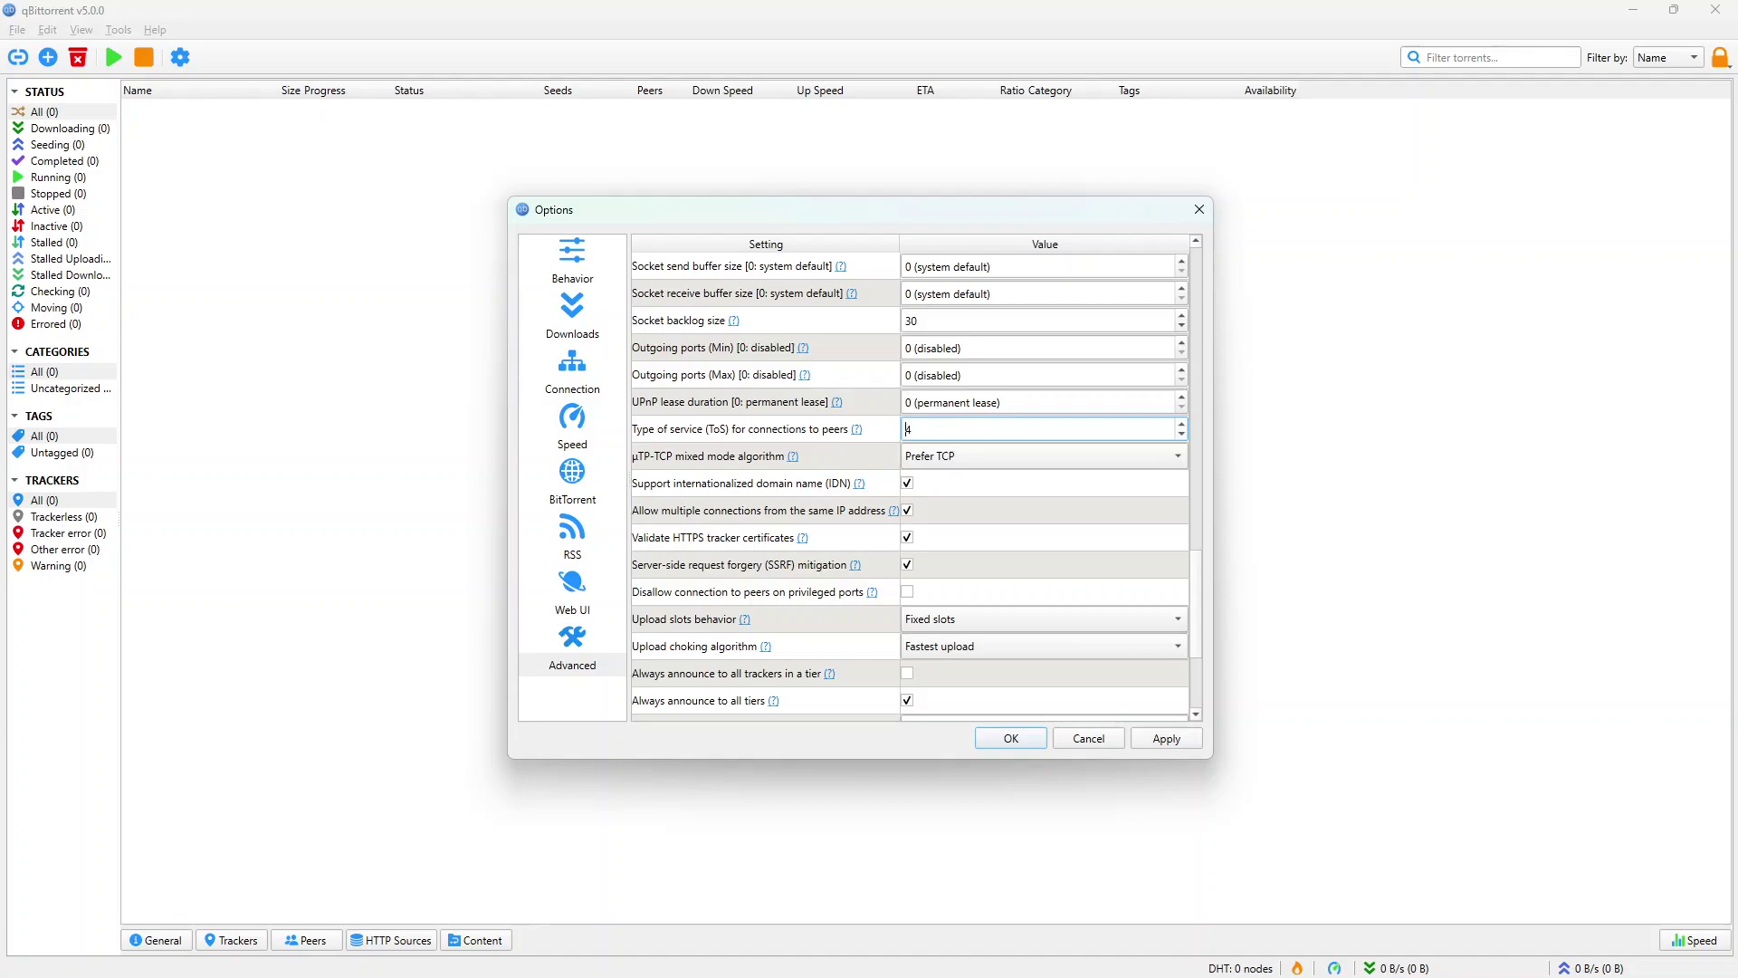
{"action": "scroll", "coordinate": [1010, 505], "scroll_direction": "down", "scroll_amount": 2}
{"action": "scroll", "coordinate": [1012, 507], "scroll_direction": "up", "scroll_amount": 3}
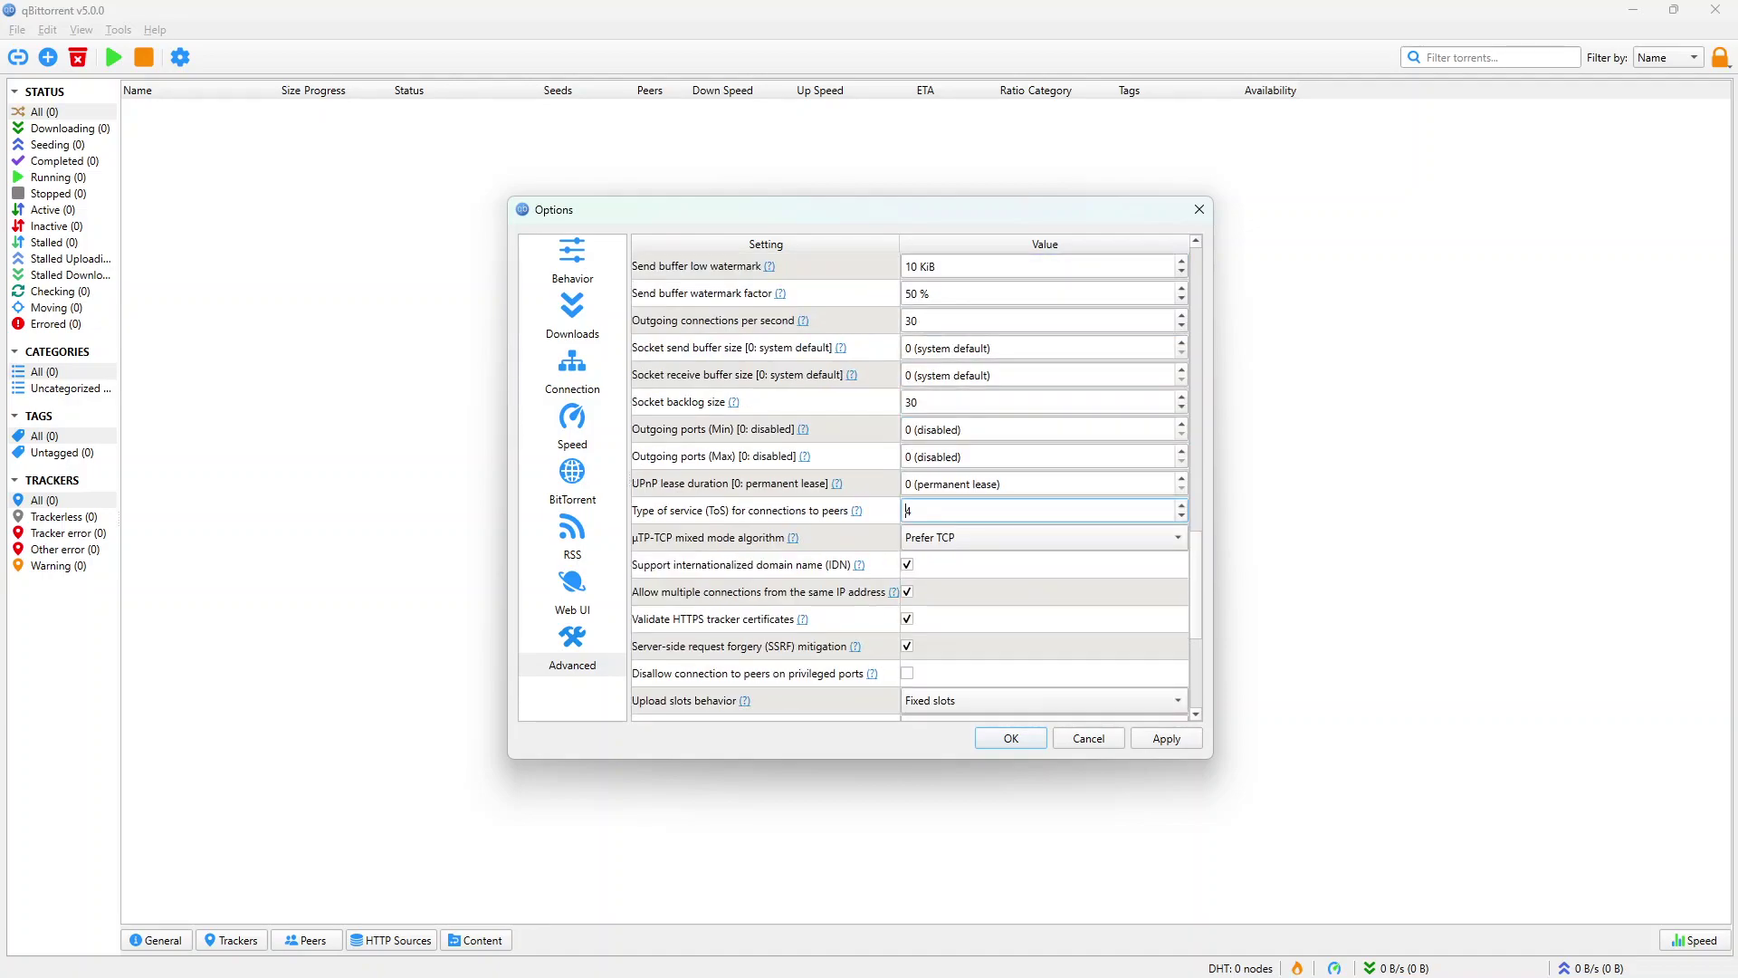
{"action": "left_click_drag", "start_coordinate": [1202, 559], "coordinate": [1209, 252]}
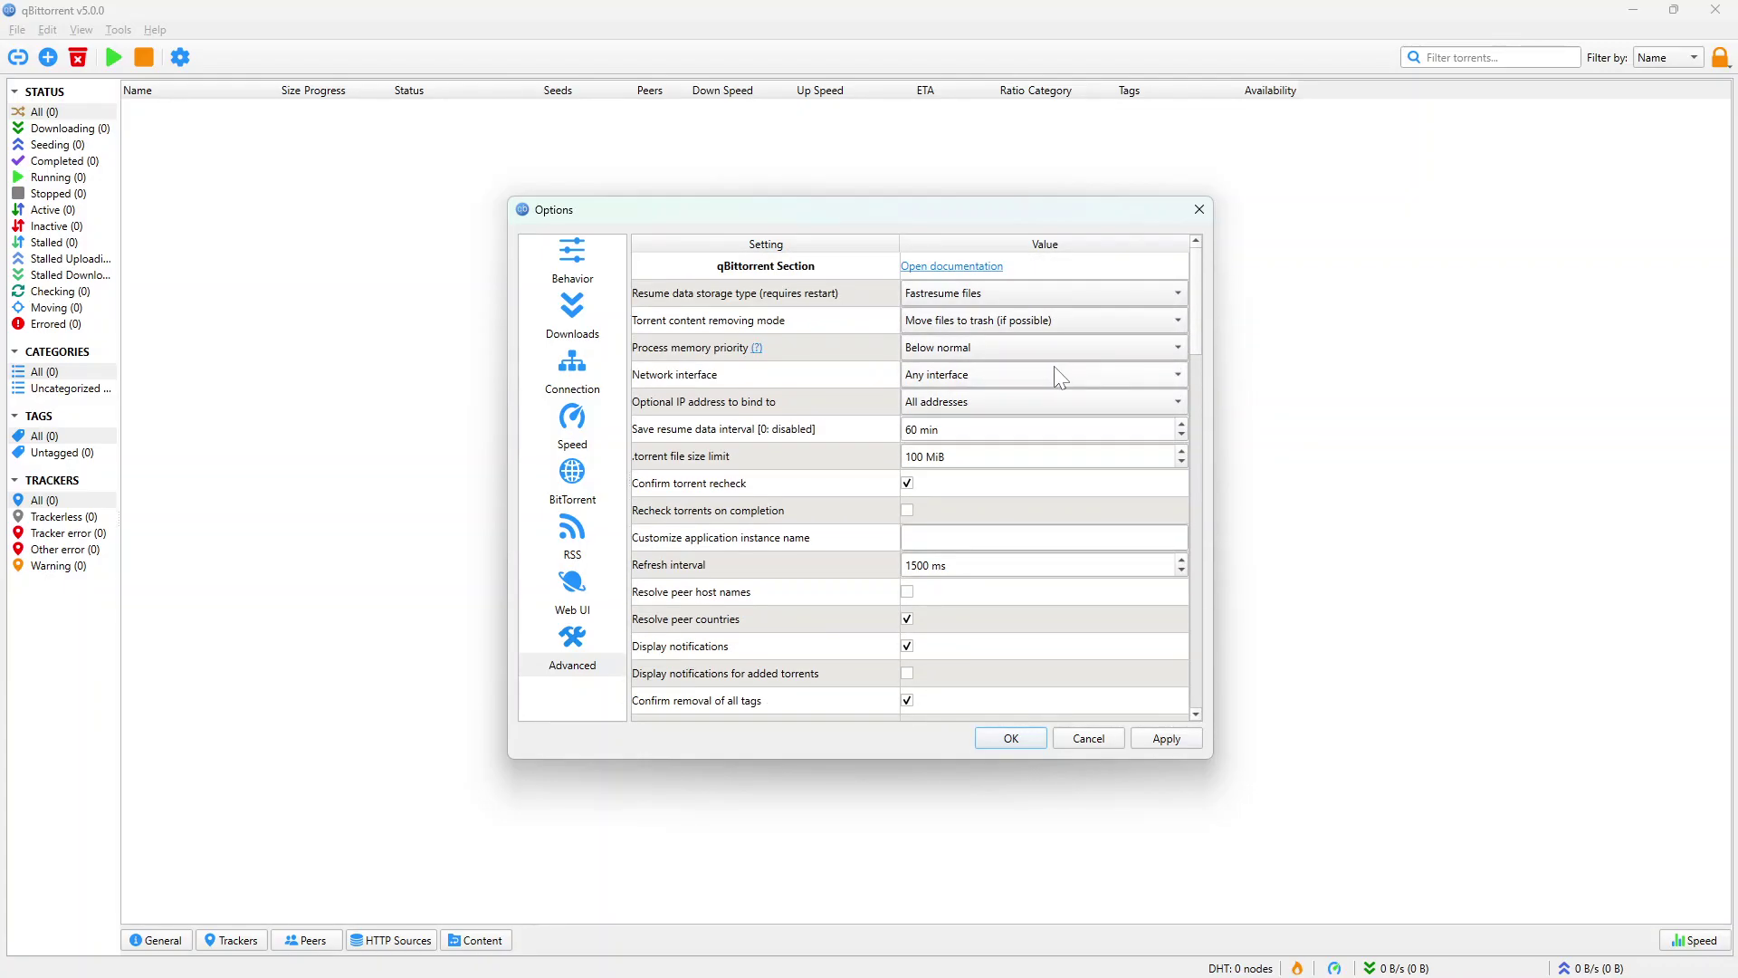
Step: Apply the Advanced settings, including reannounce to all trackers on IP or port change, and close Options
{"action": "left_click", "coordinate": [906, 565]}
{"action": "scroll", "coordinate": [1192, 347], "scroll_direction": "down", "scroll_amount": 2}
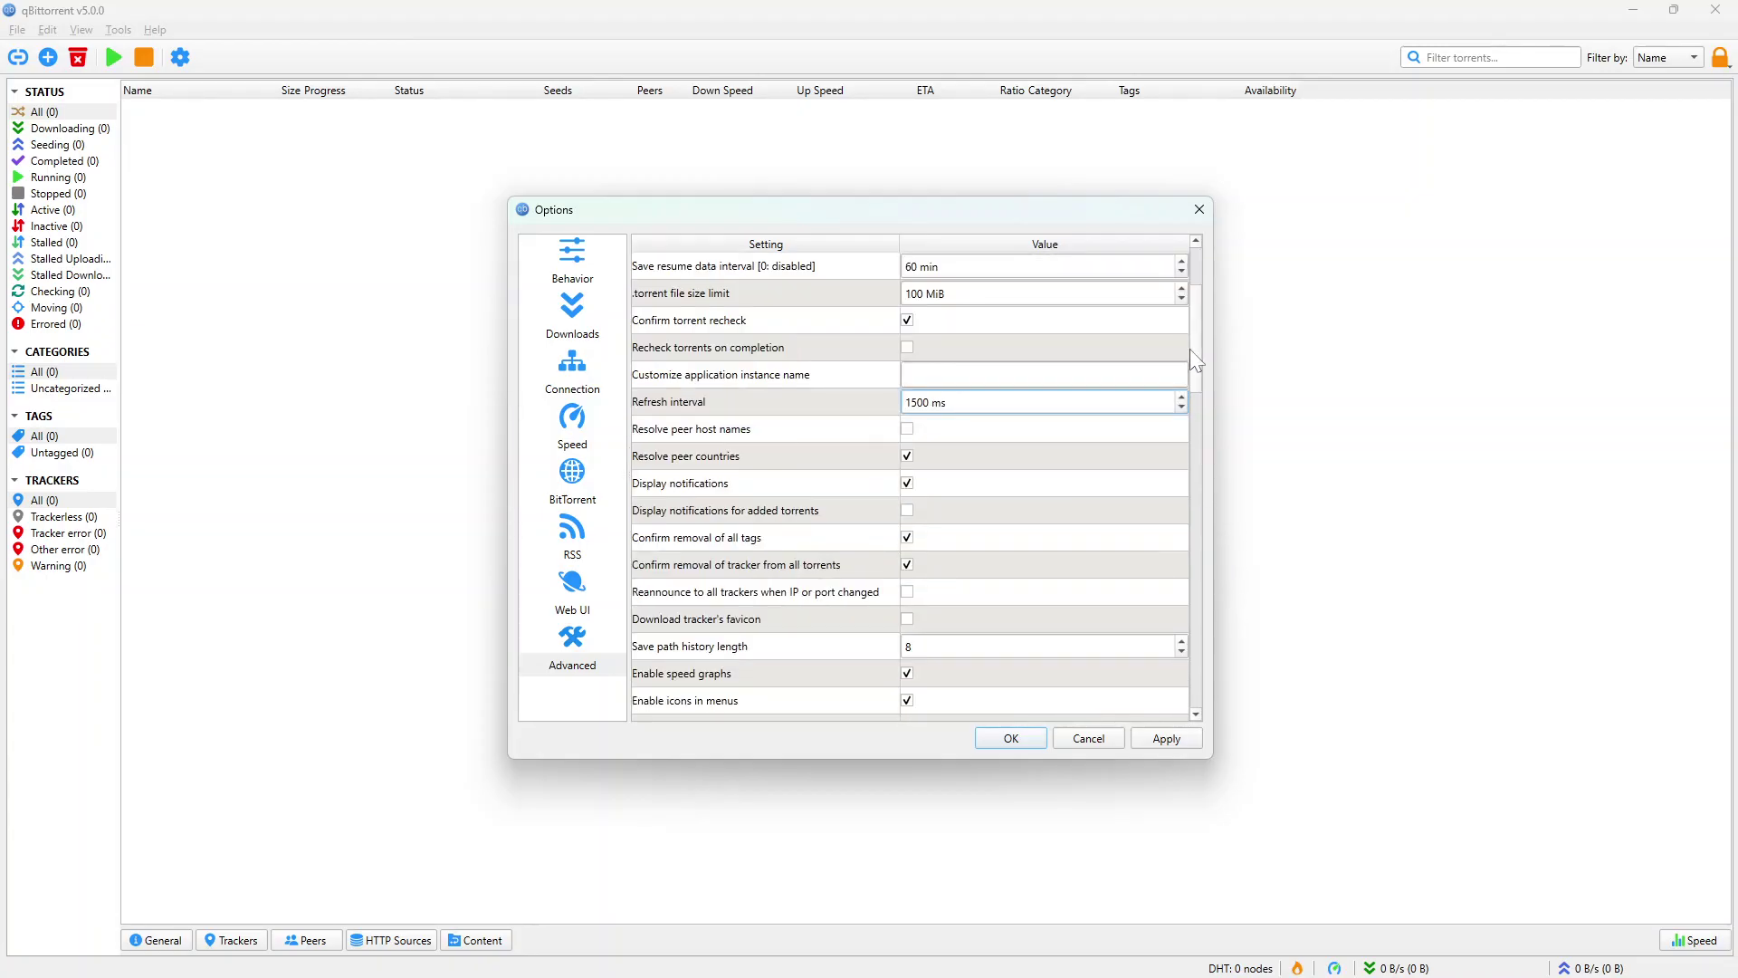
{"action": "scroll", "coordinate": [1190, 349], "scroll_direction": "down", "scroll_amount": 2}
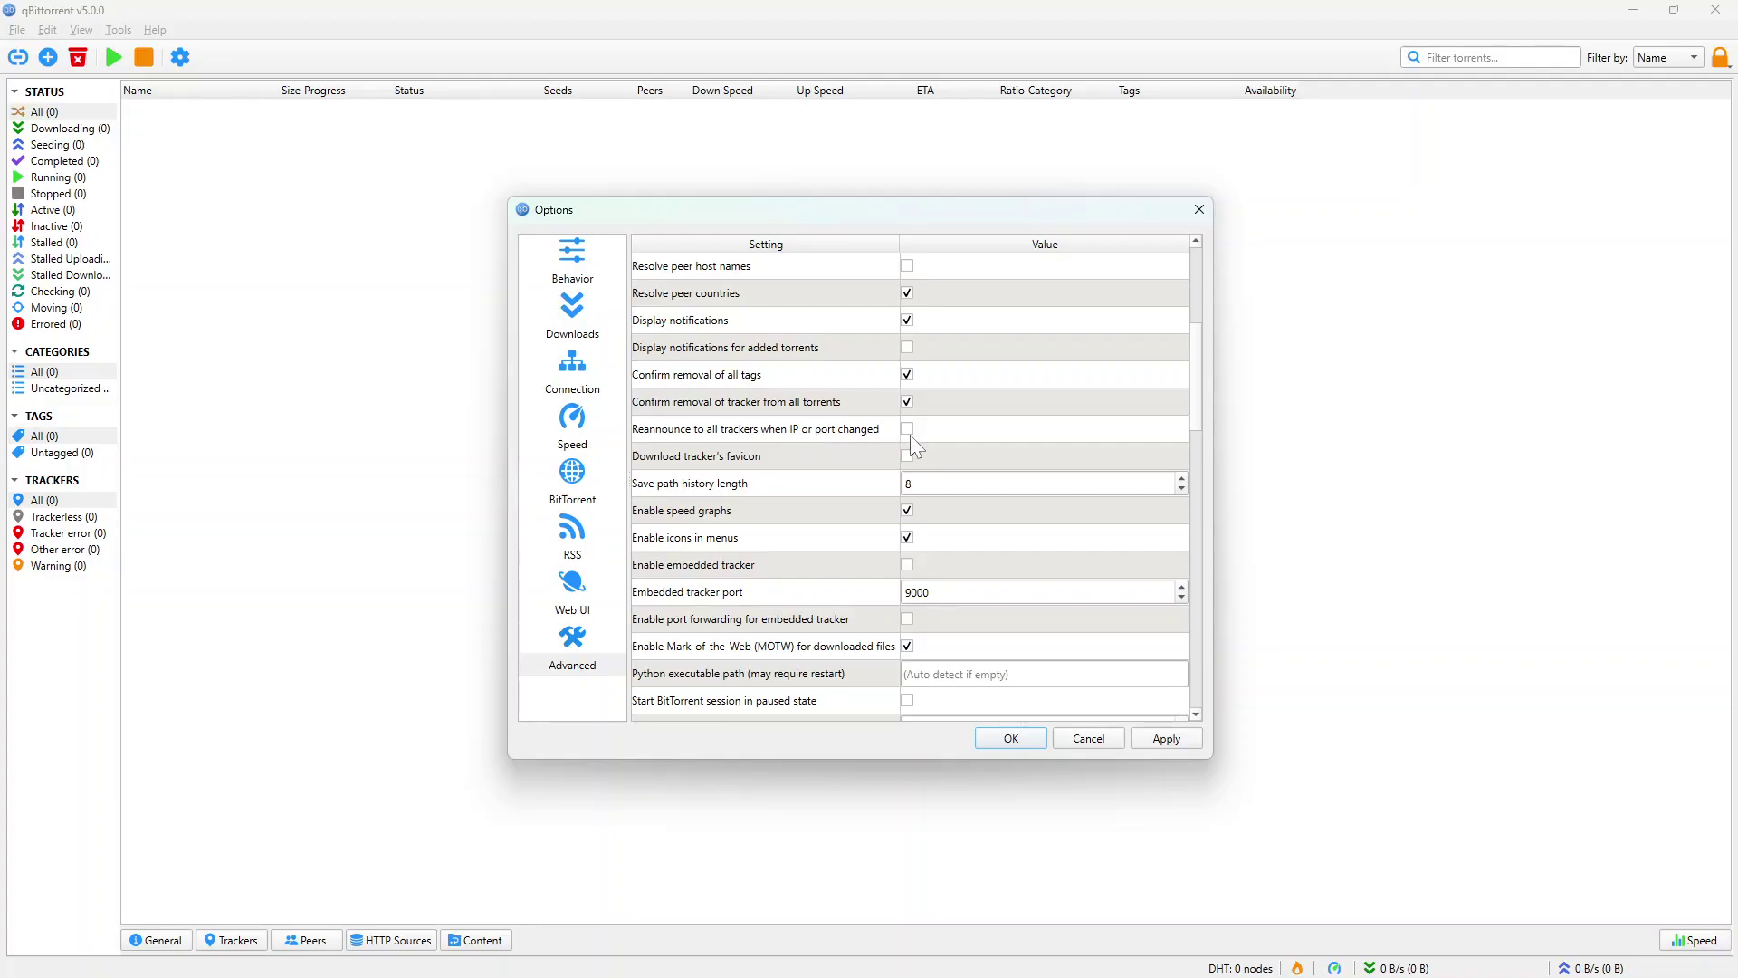
{"action": "scroll", "coordinate": [909, 431], "scroll_direction": "down", "scroll_amount": 2}
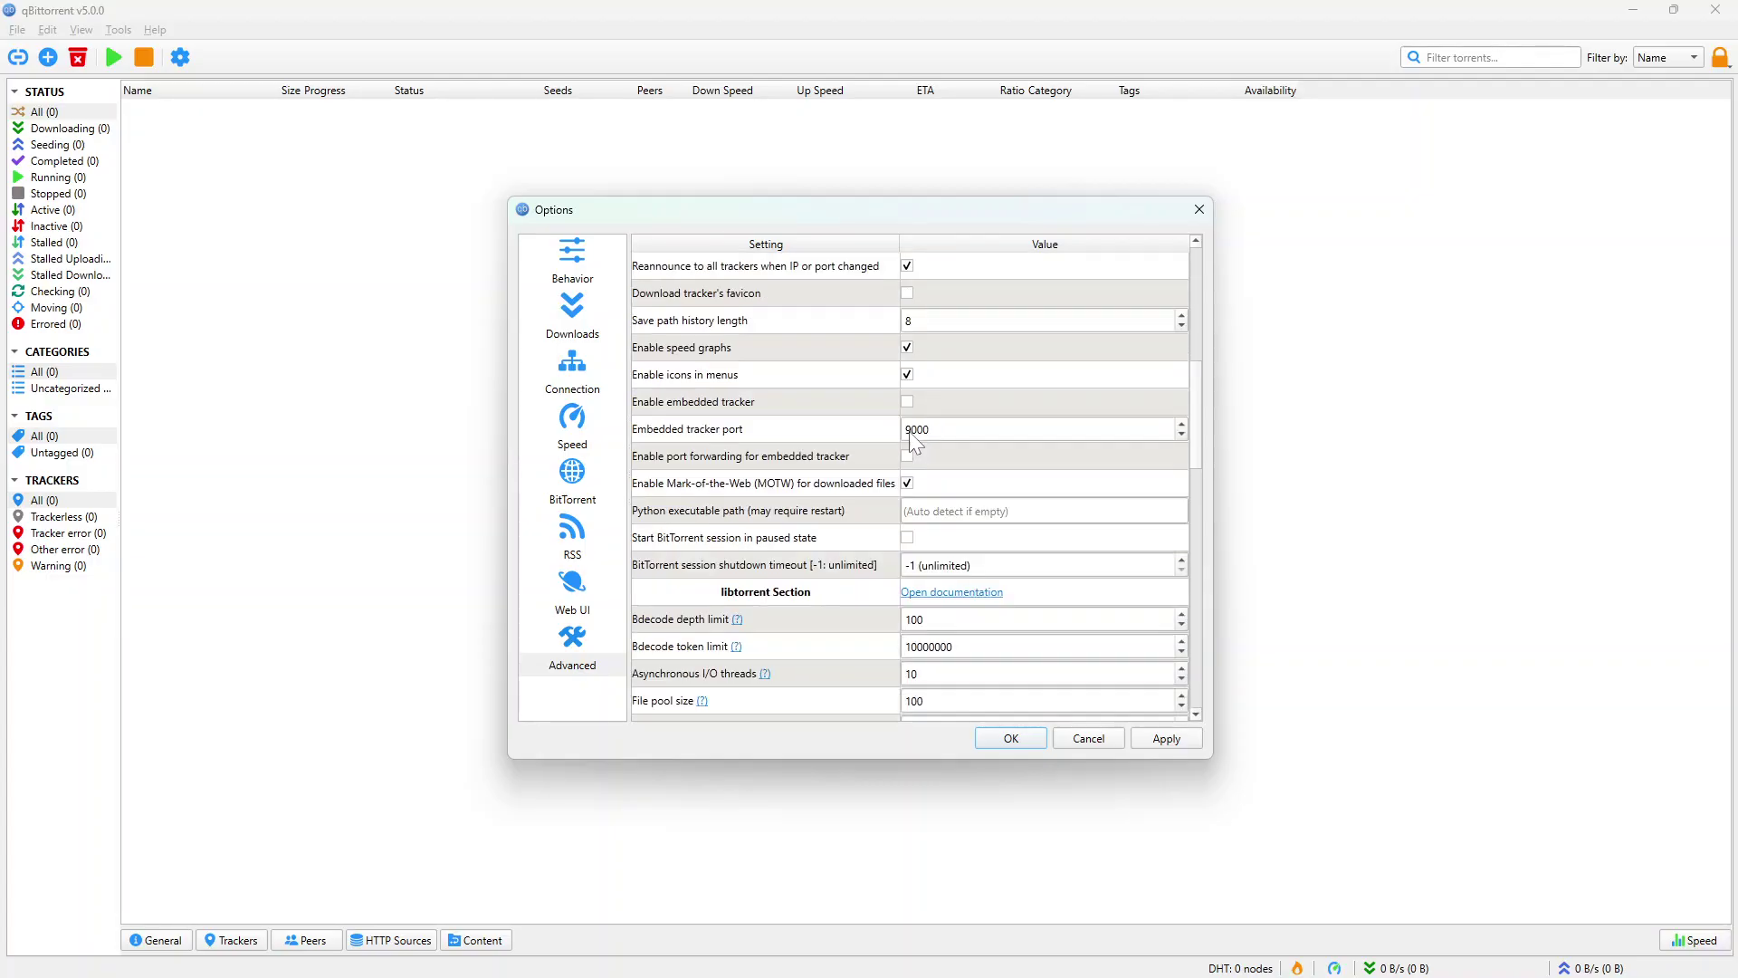
{"action": "scroll", "coordinate": [942, 486], "scroll_direction": "down", "scroll_amount": 1}
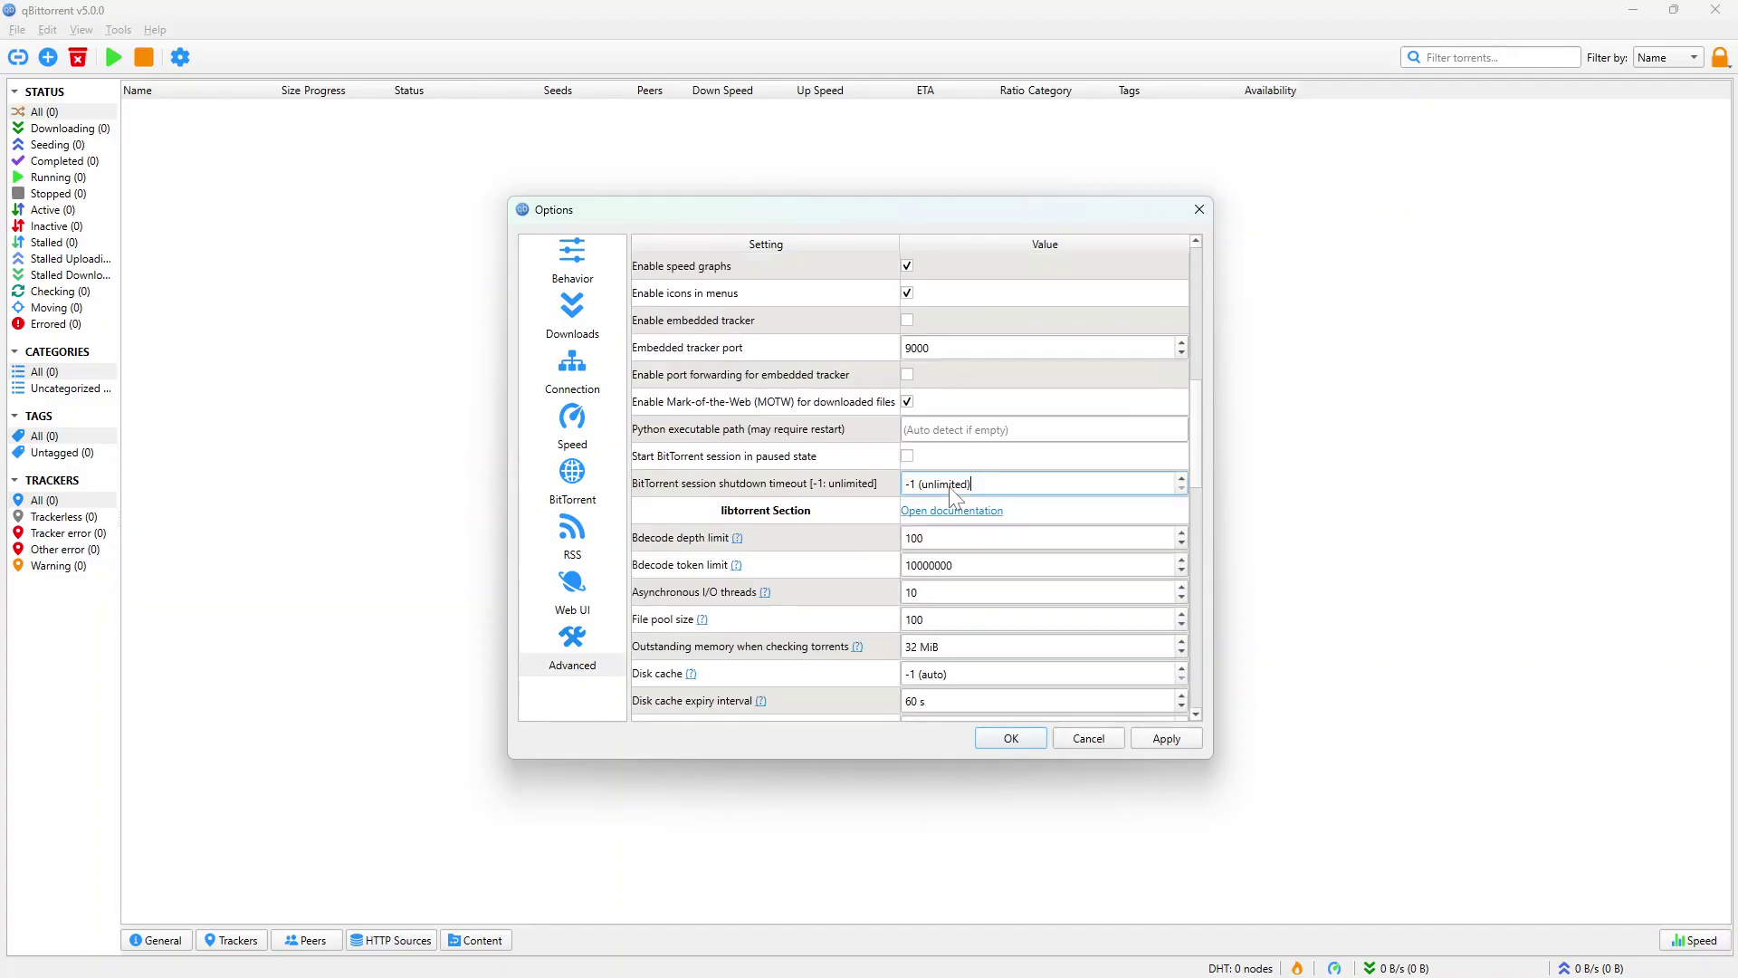
{"action": "left_click", "coordinate": [1166, 748]}
{"action": "left_click", "coordinate": [1011, 742]}
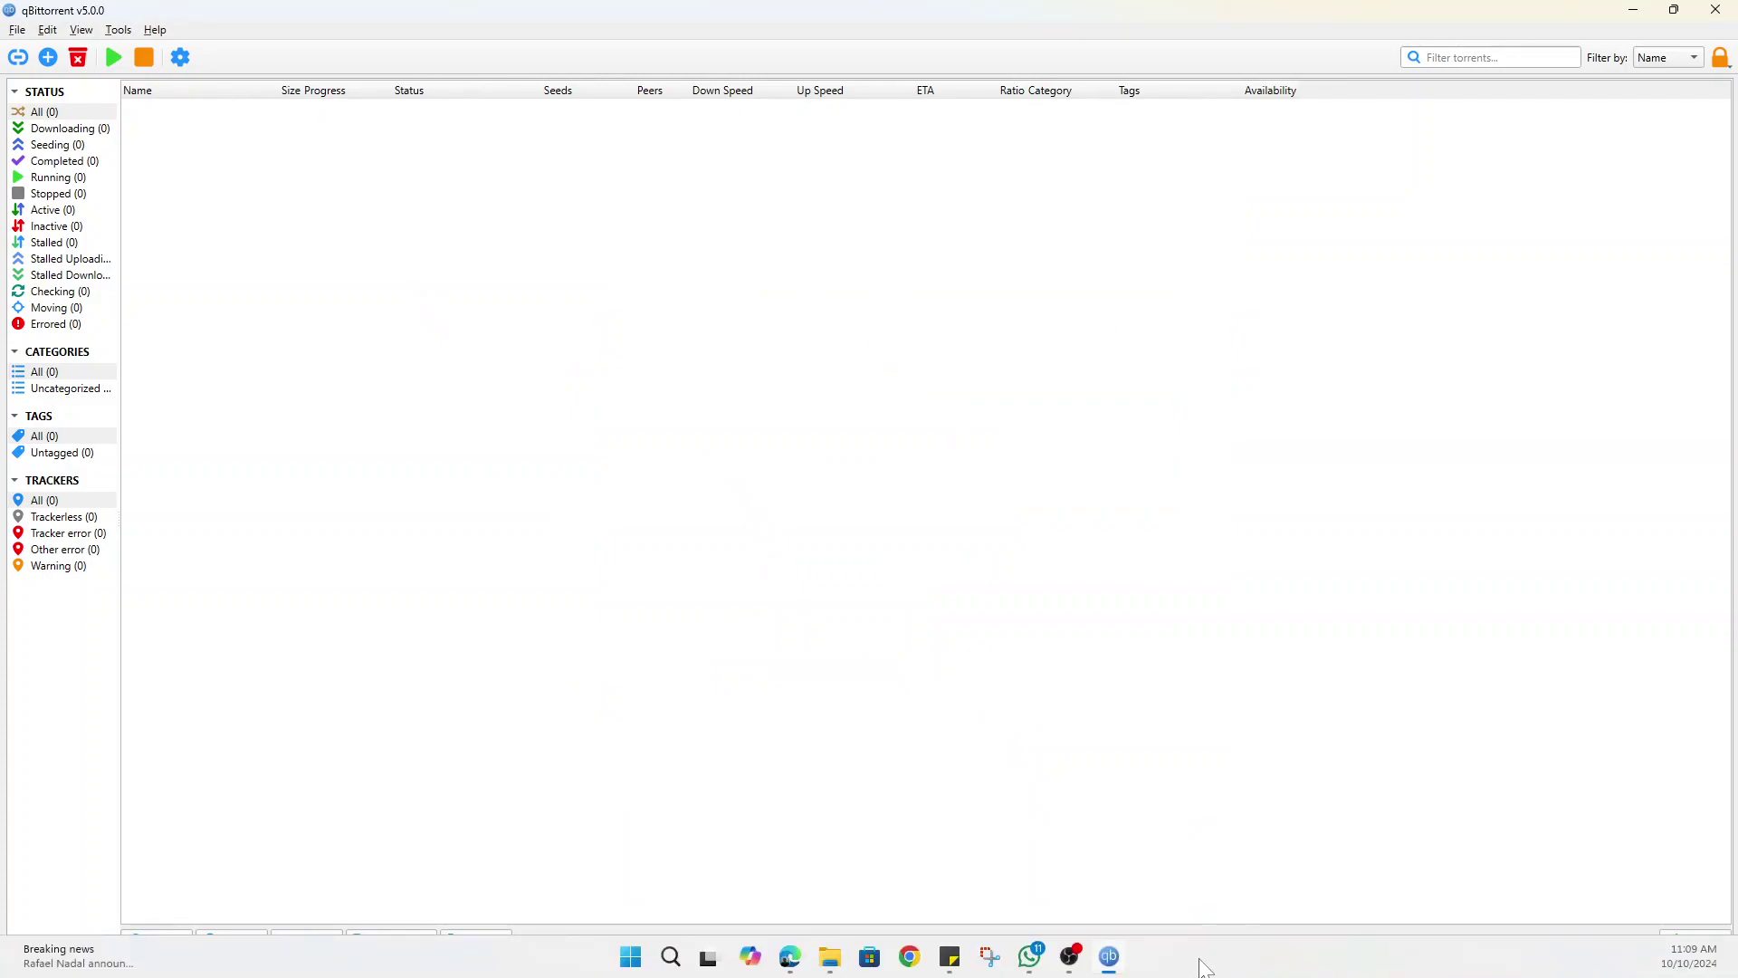
Step: Launch Task Manager from the taskbar's shortcut menu
{"action": "left_click", "coordinate": [1204, 967]}
{"action": "right_click", "coordinate": [1204, 967]}
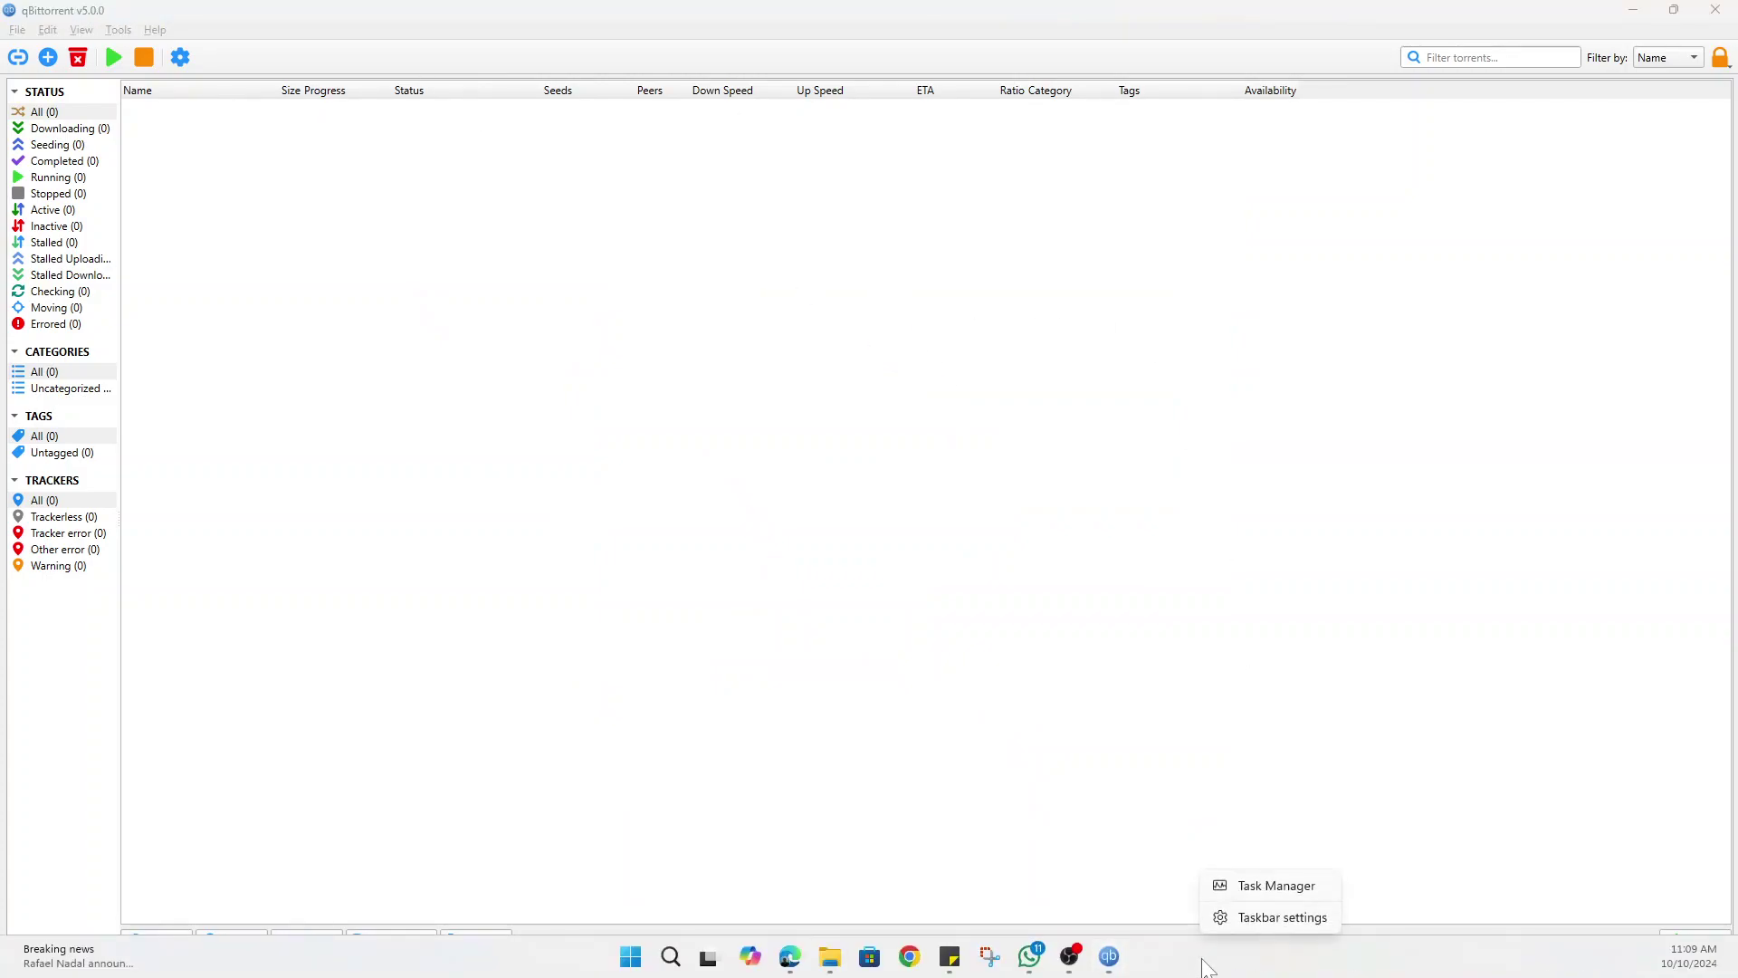
{"action": "left_click", "coordinate": [1273, 889]}
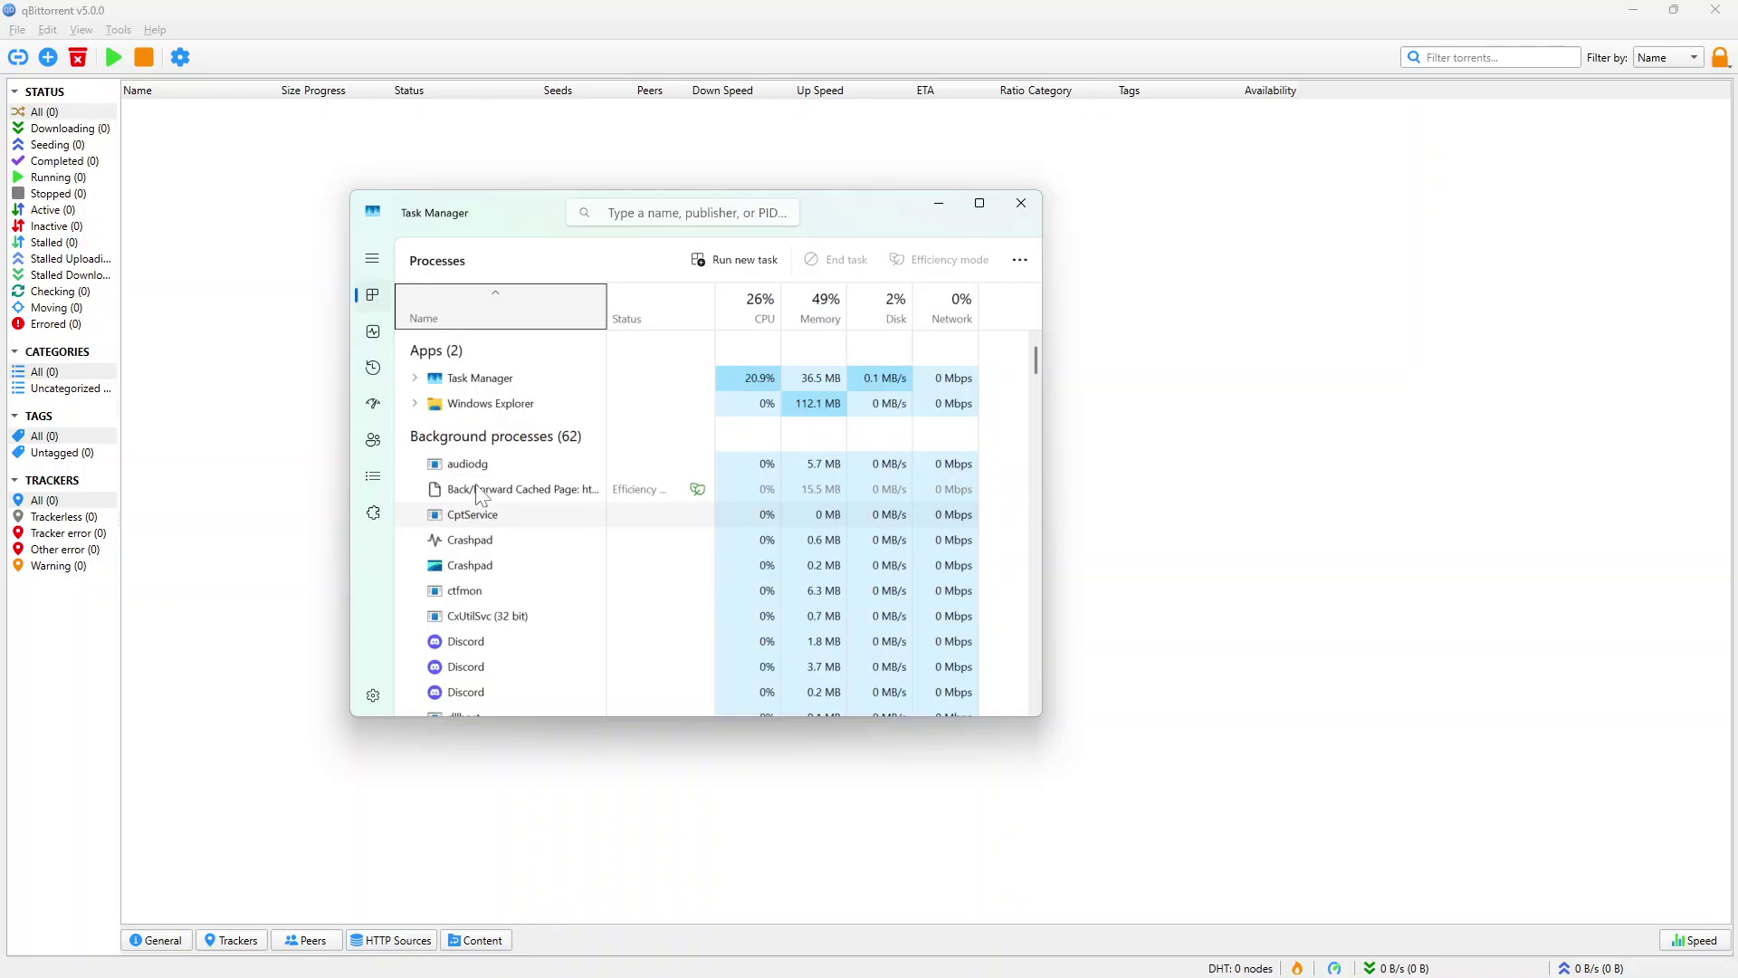
Step: Scroll through the Processes list of background and Windows processes
{"action": "scroll", "coordinate": [480, 497], "scroll_direction": "down", "scroll_amount": 1}
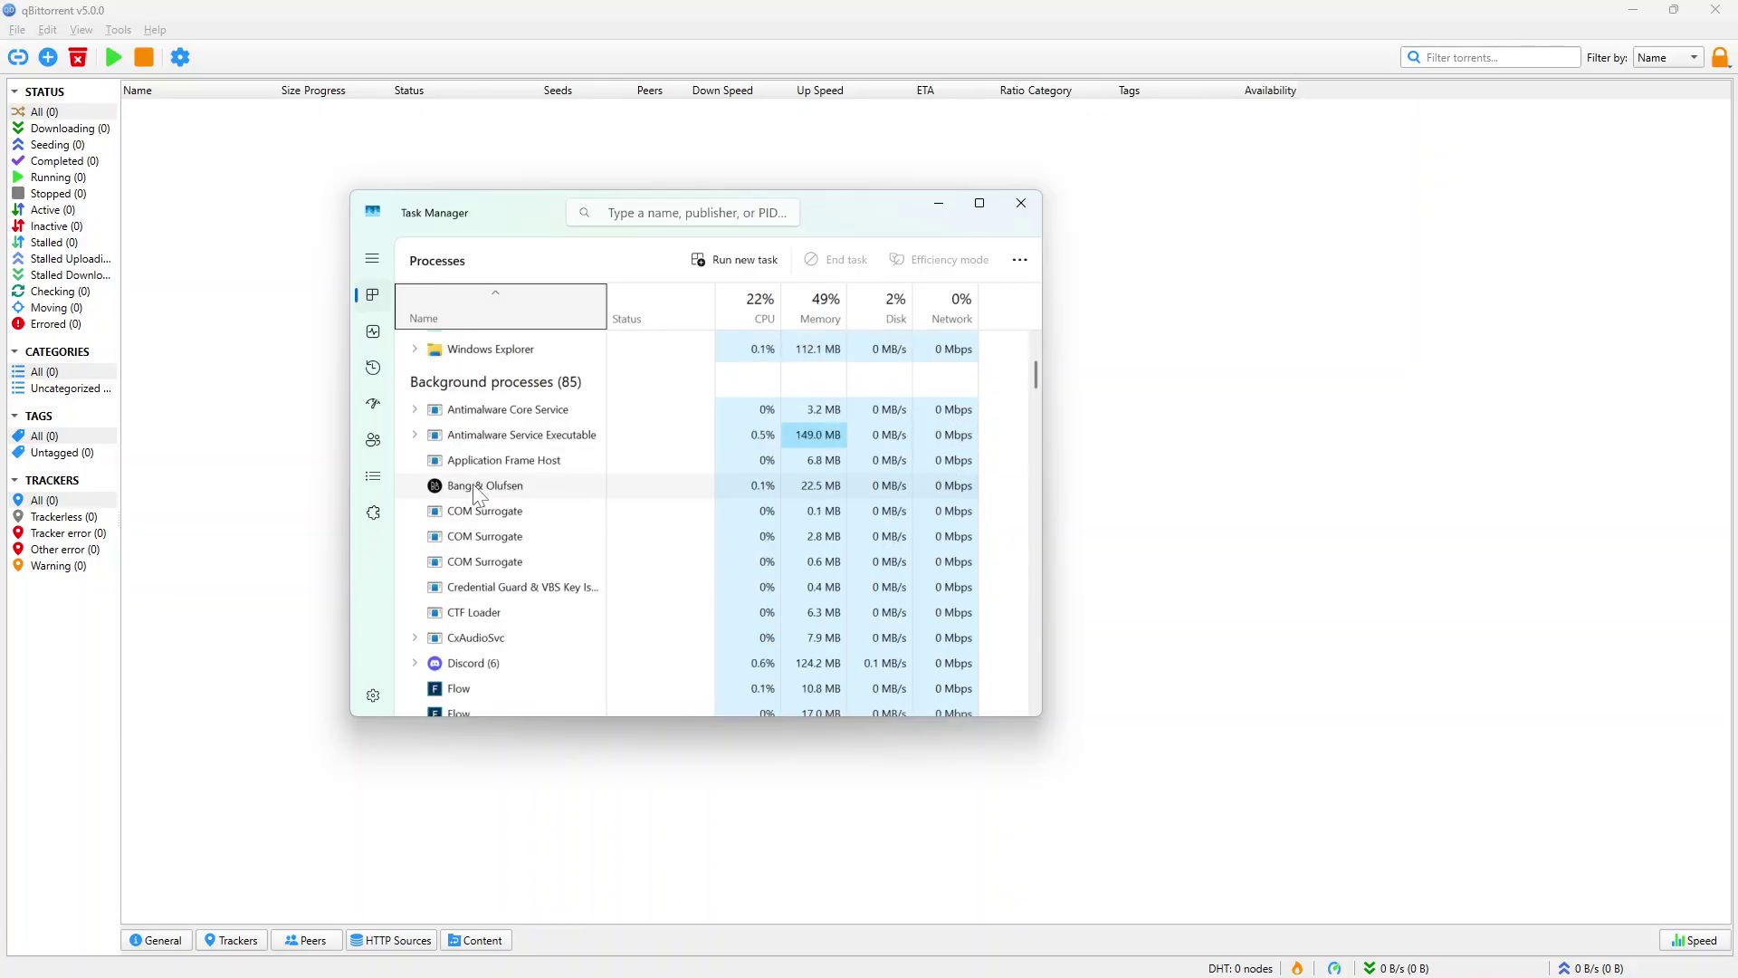
{"action": "scroll", "coordinate": [477, 494], "scroll_direction": "down", "scroll_amount": 2}
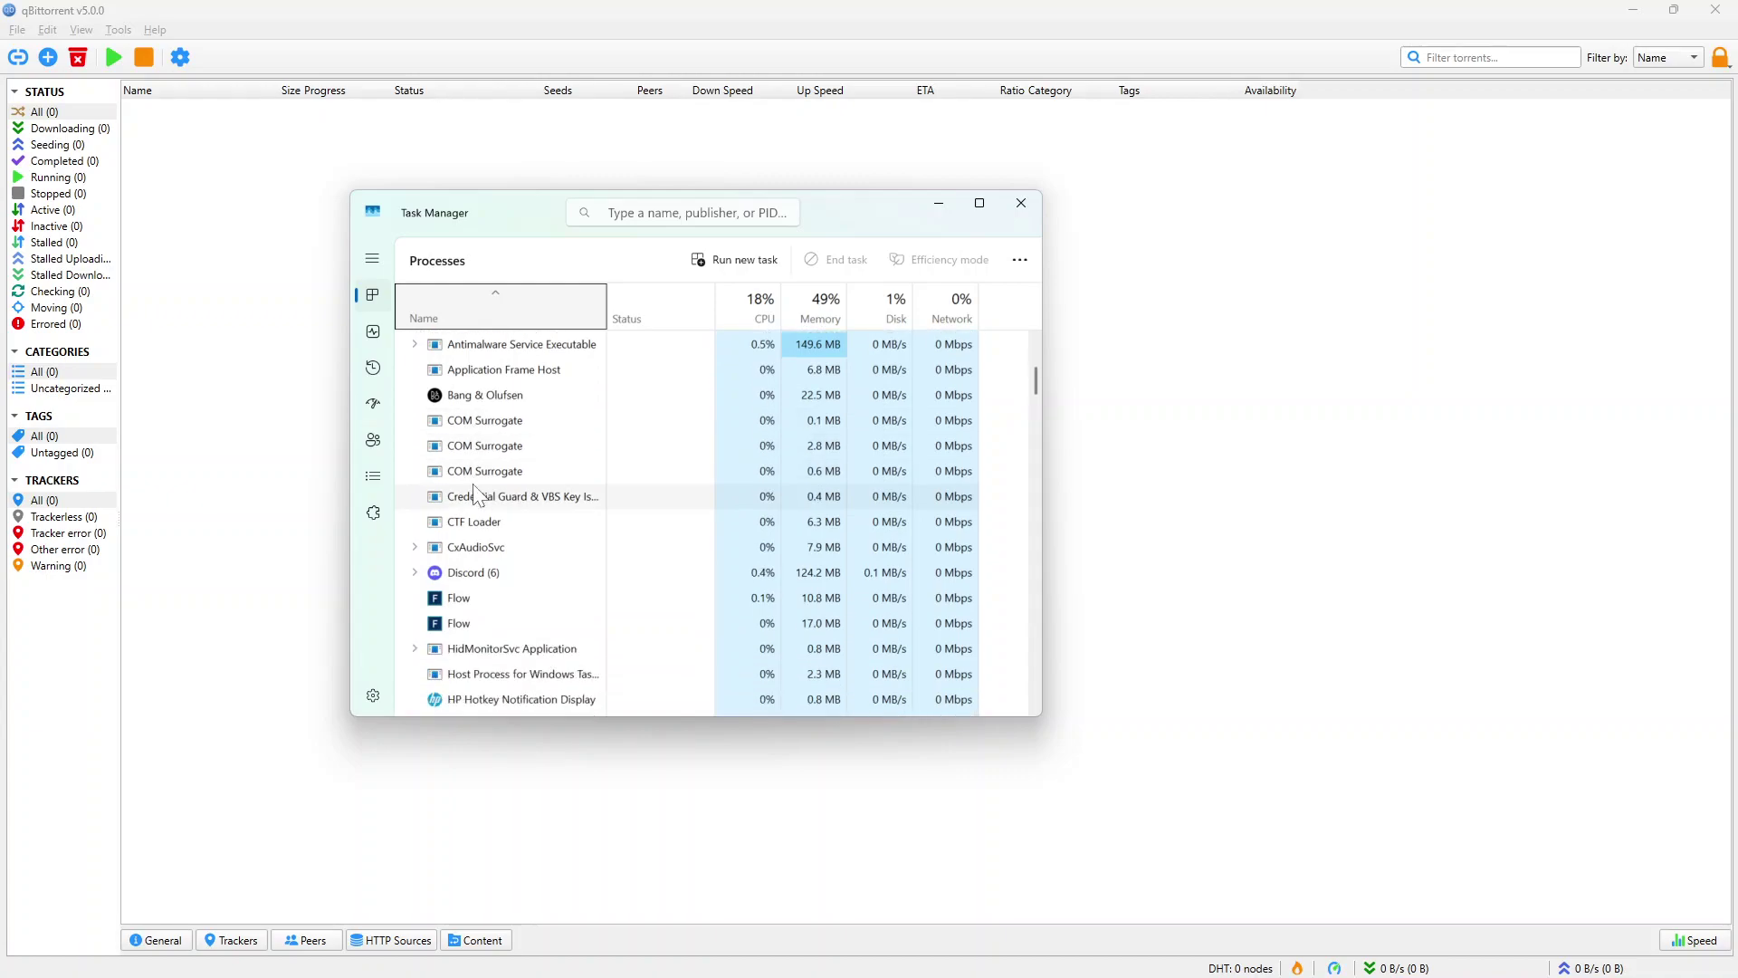
{"action": "scroll", "coordinate": [477, 494], "scroll_direction": "down", "scroll_amount": 5}
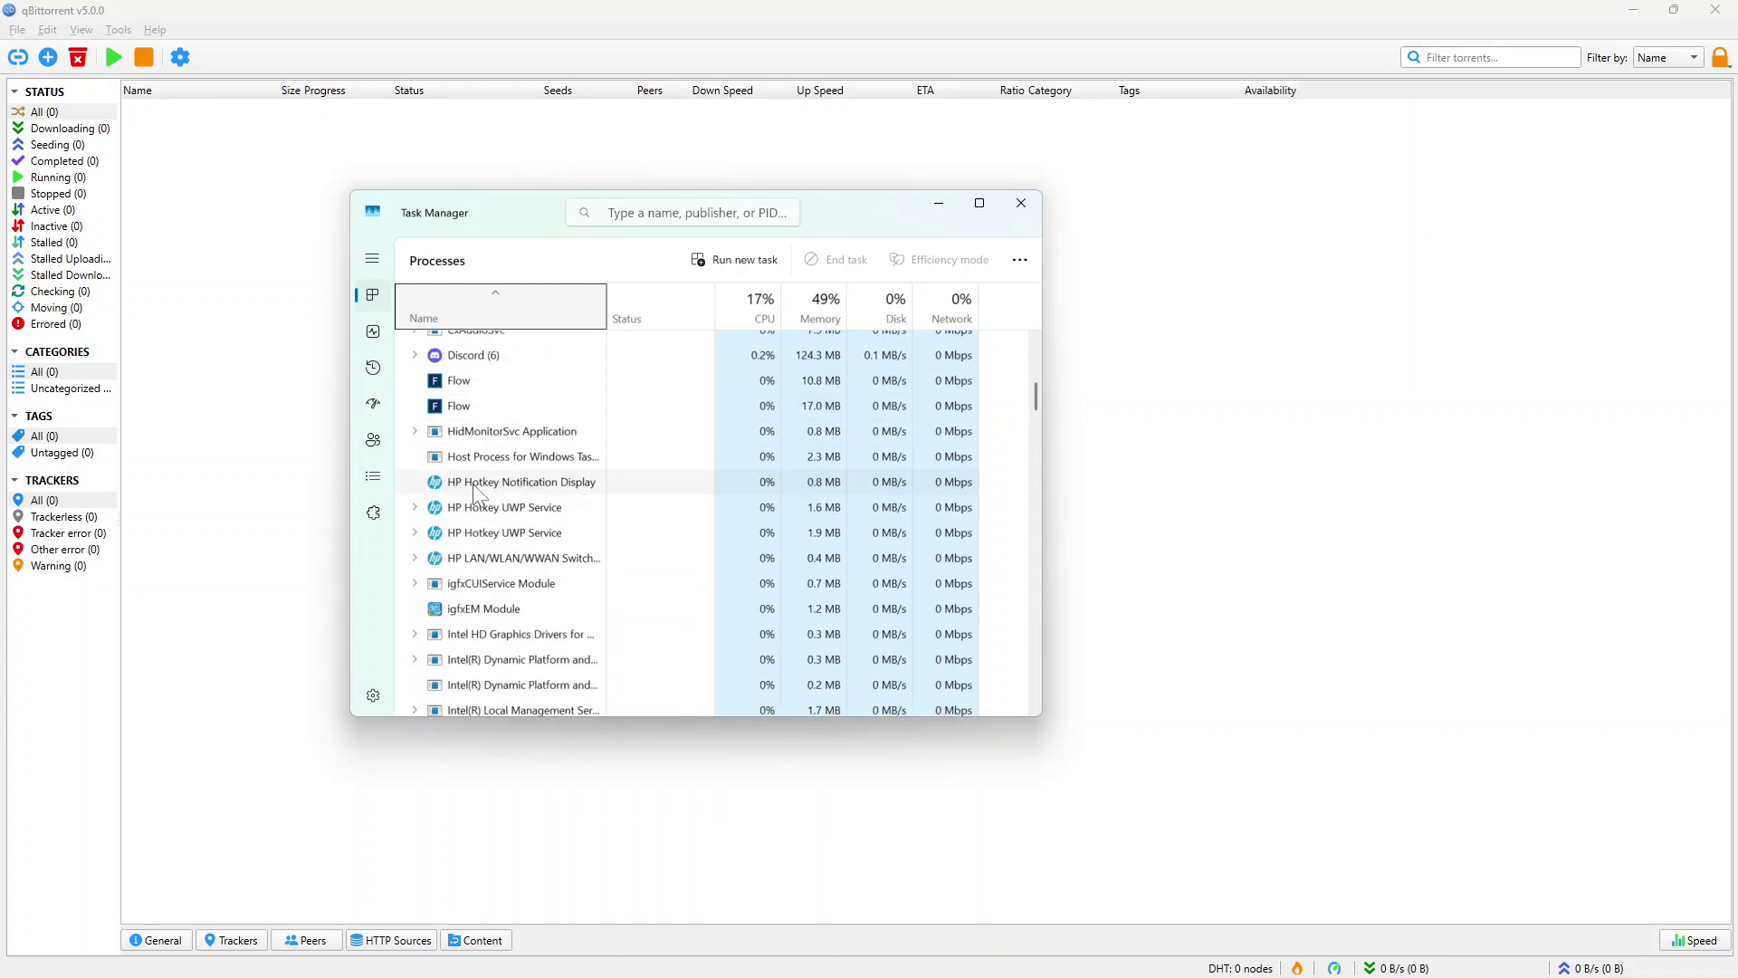
{"action": "scroll", "coordinate": [477, 494], "scroll_direction": "down", "scroll_amount": 7}
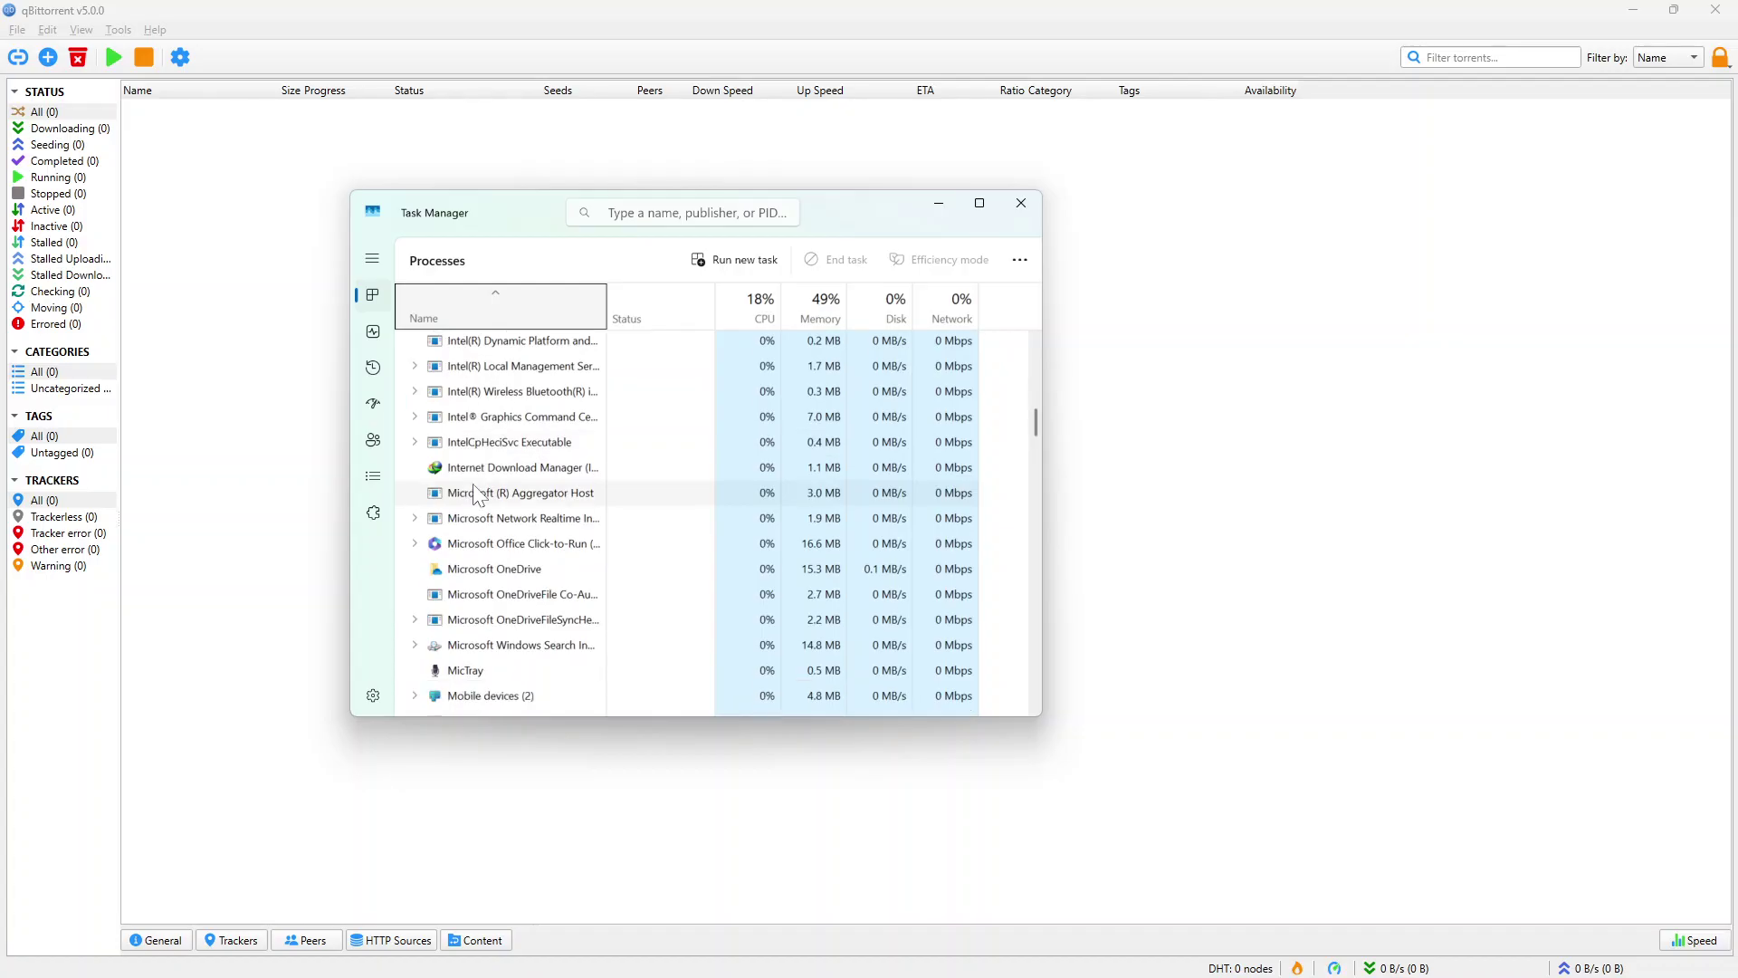
{"action": "scroll", "coordinate": [477, 494], "scroll_direction": "down", "scroll_amount": 5}
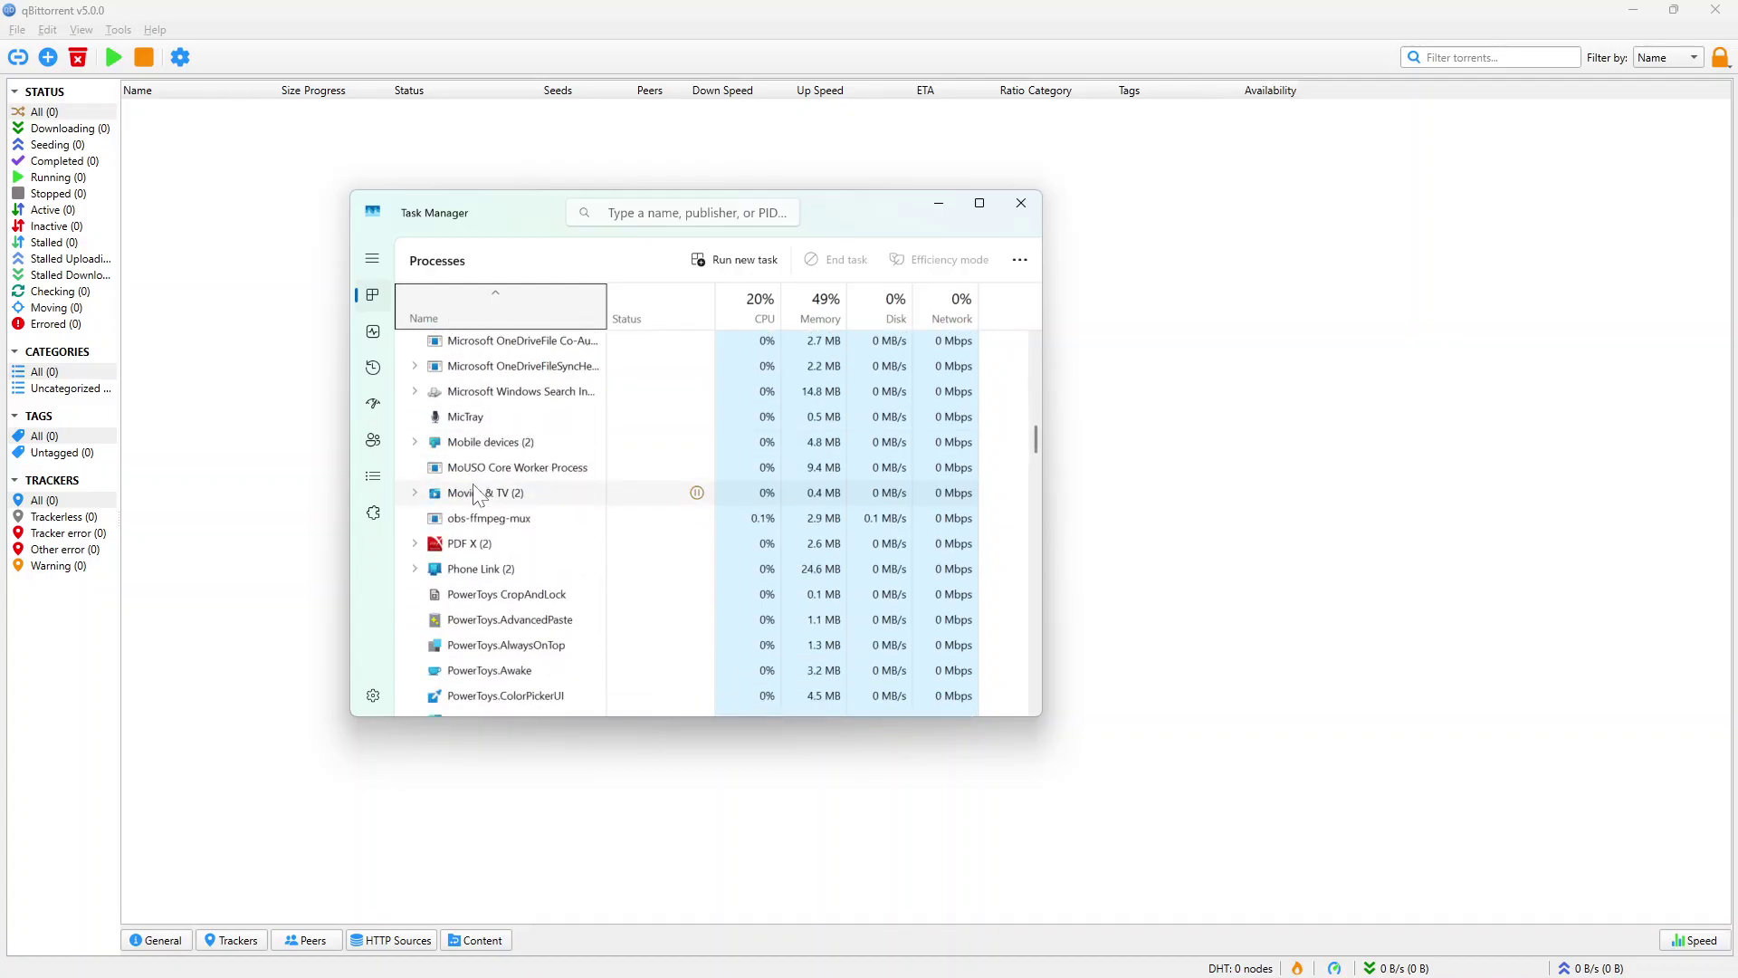
{"action": "scroll", "coordinate": [477, 494], "scroll_direction": "down", "scroll_amount": 3}
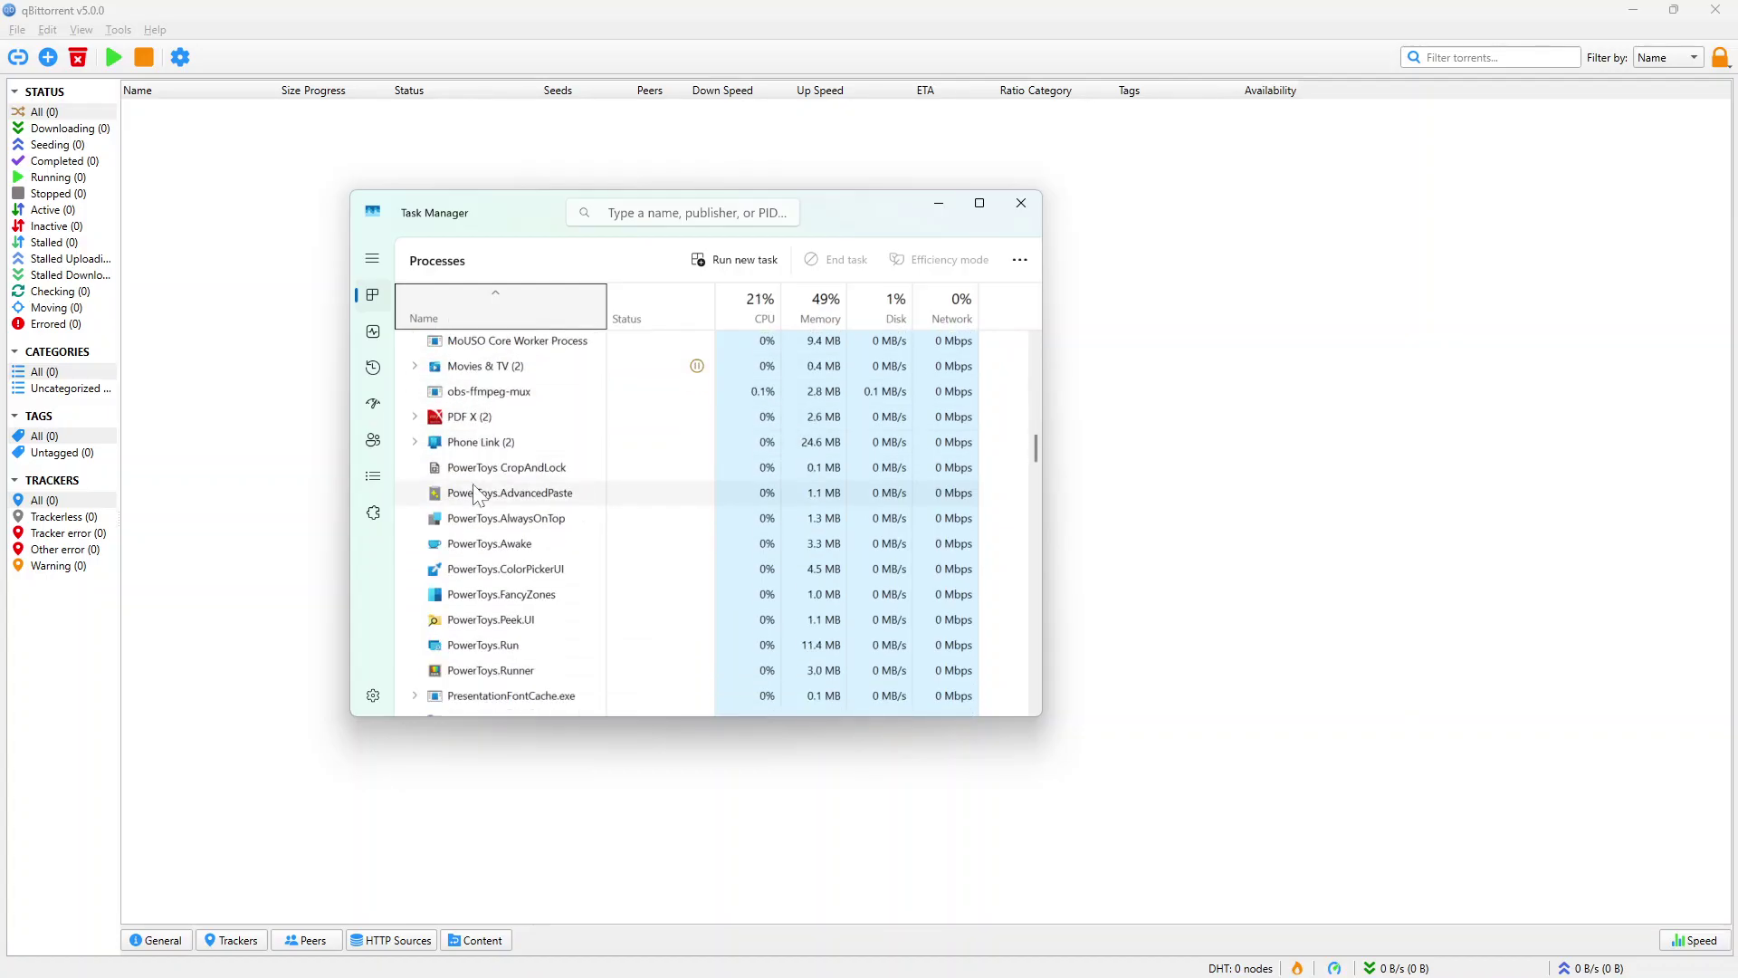
{"action": "scroll", "coordinate": [477, 494], "scroll_direction": "down", "scroll_amount": 3}
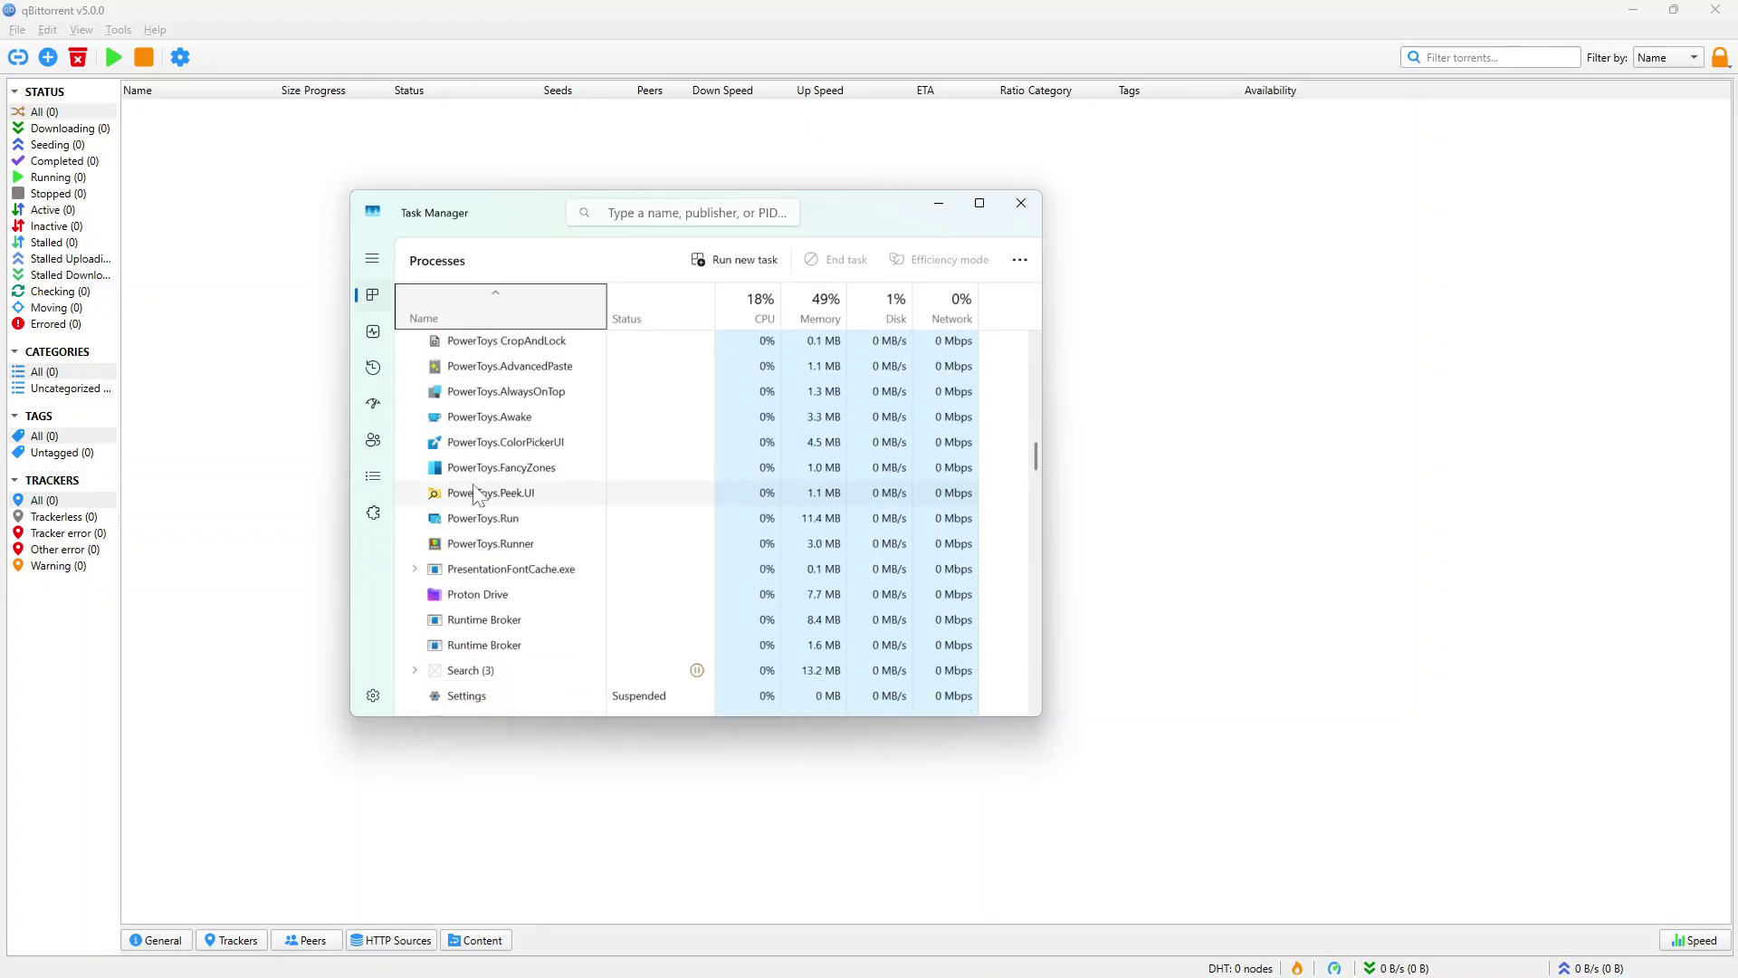
{"action": "scroll", "coordinate": [477, 494], "scroll_direction": "down", "scroll_amount": 4}
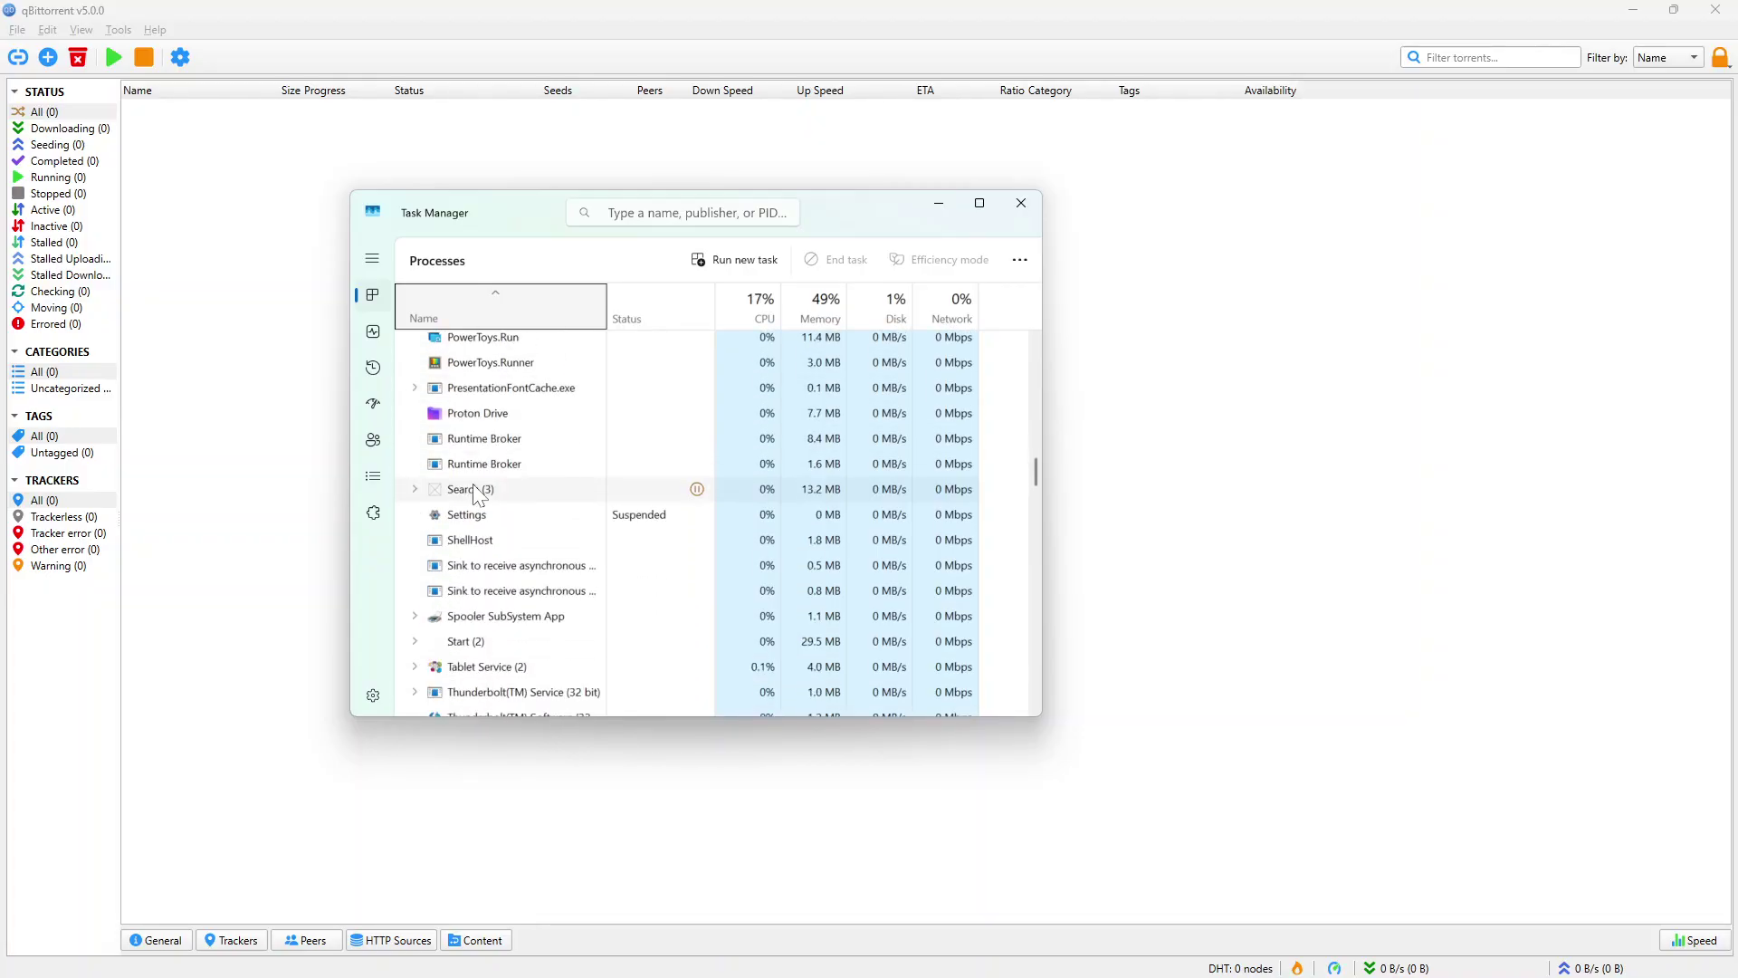
{"action": "scroll", "coordinate": [478, 494], "scroll_direction": "down", "scroll_amount": 4}
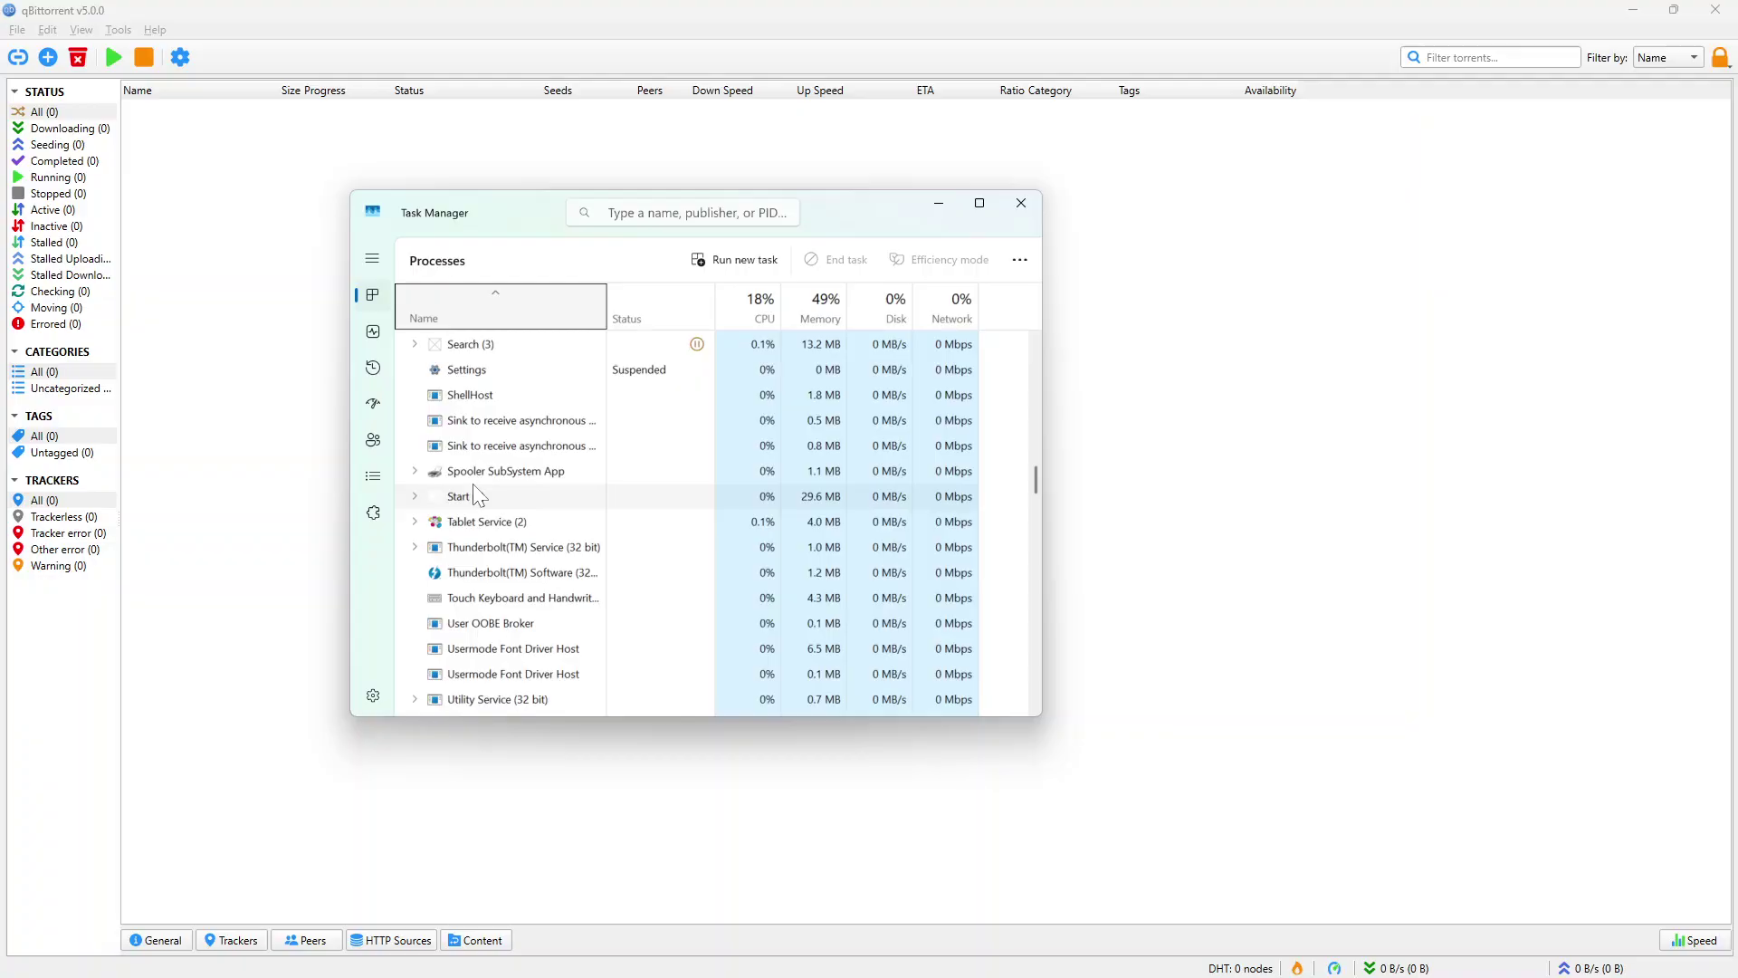
{"action": "scroll", "coordinate": [478, 495], "scroll_direction": "down", "scroll_amount": 7}
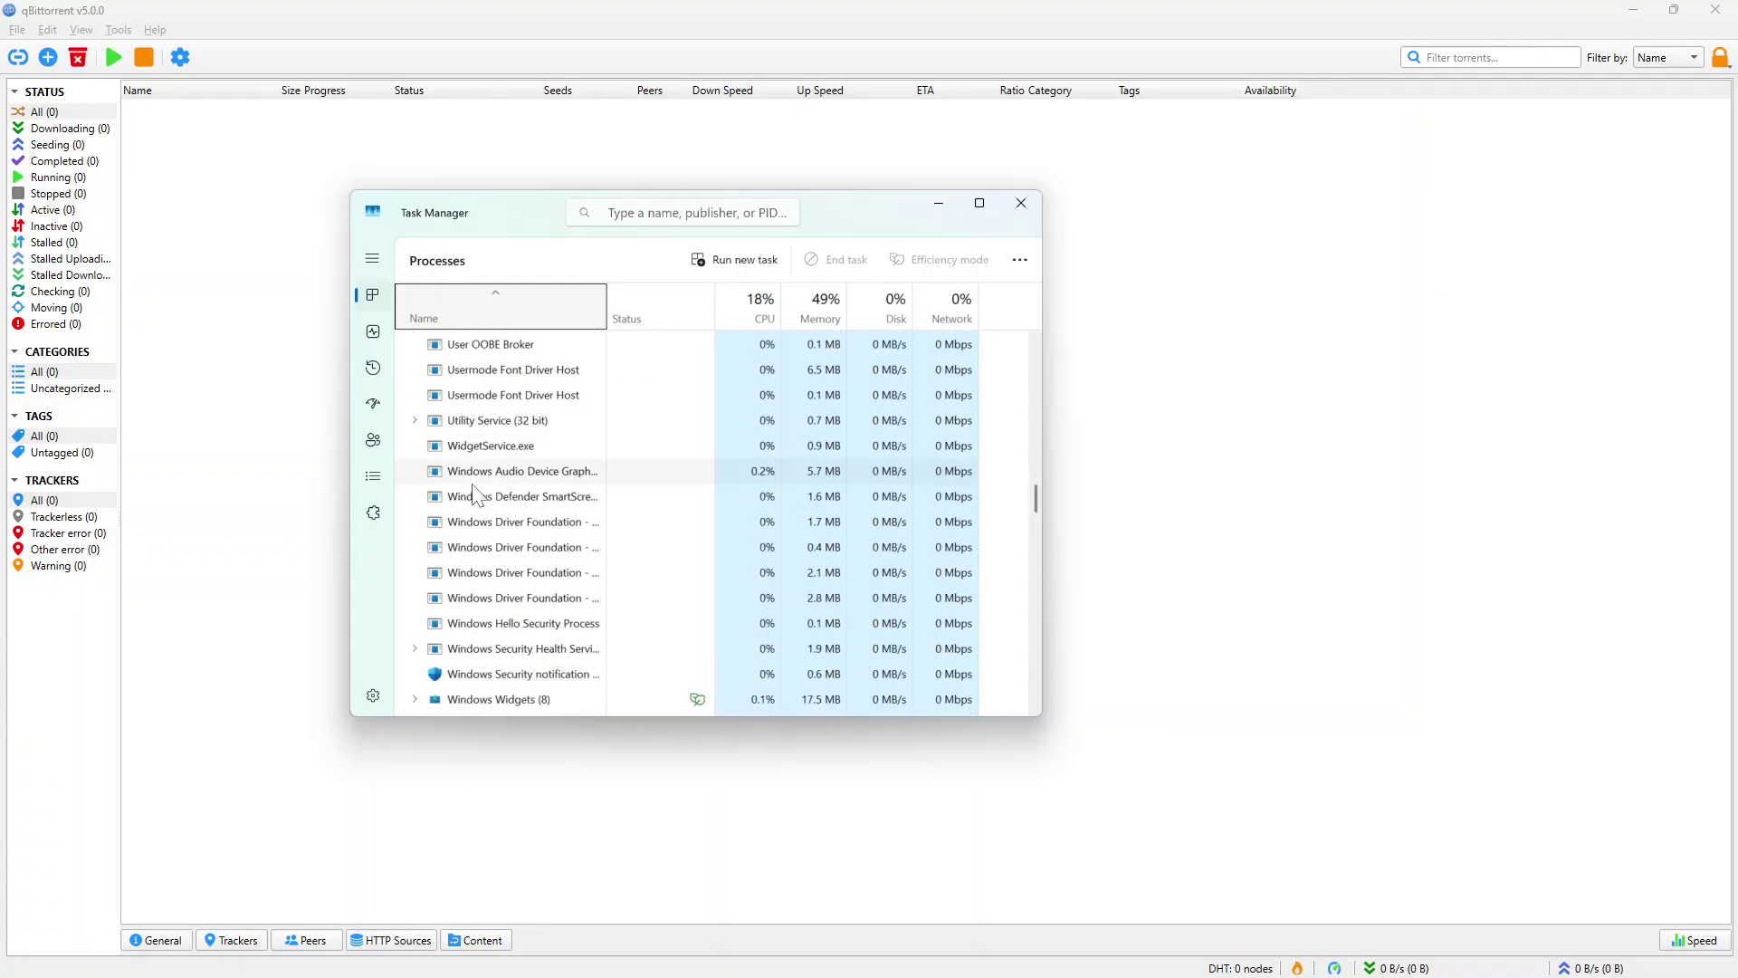
{"action": "scroll", "coordinate": [477, 494], "scroll_direction": "down", "scroll_amount": 6}
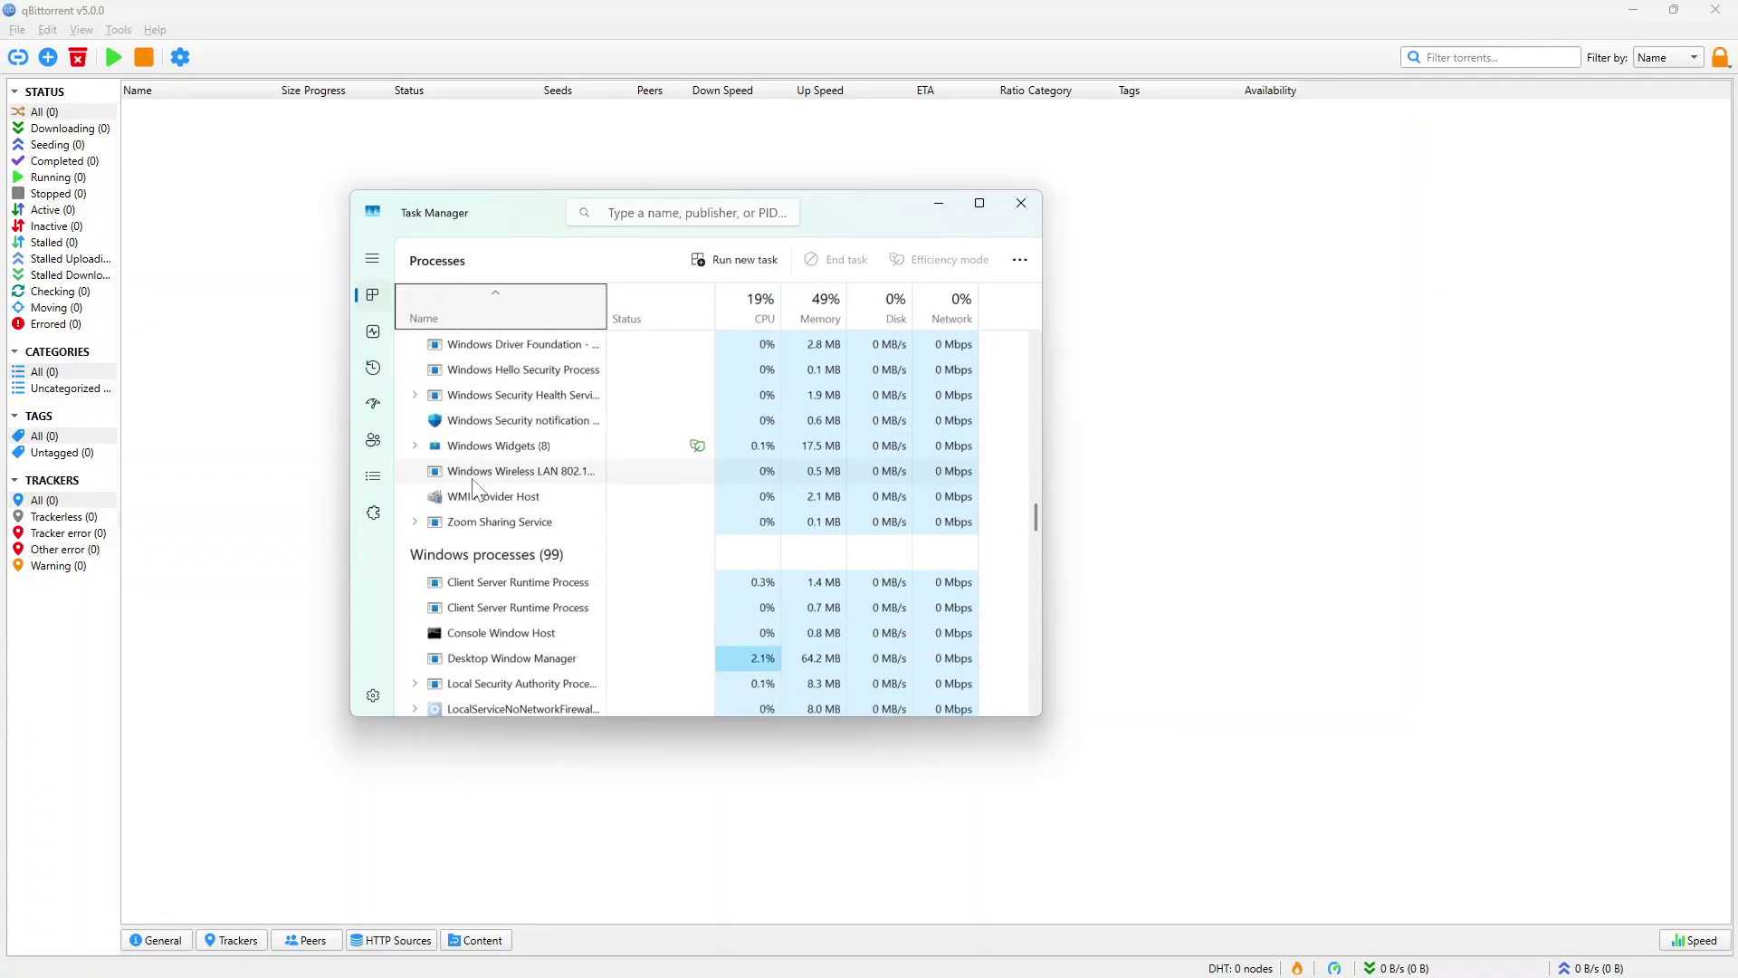
{"action": "scroll", "coordinate": [477, 494], "scroll_direction": "down", "scroll_amount": 5}
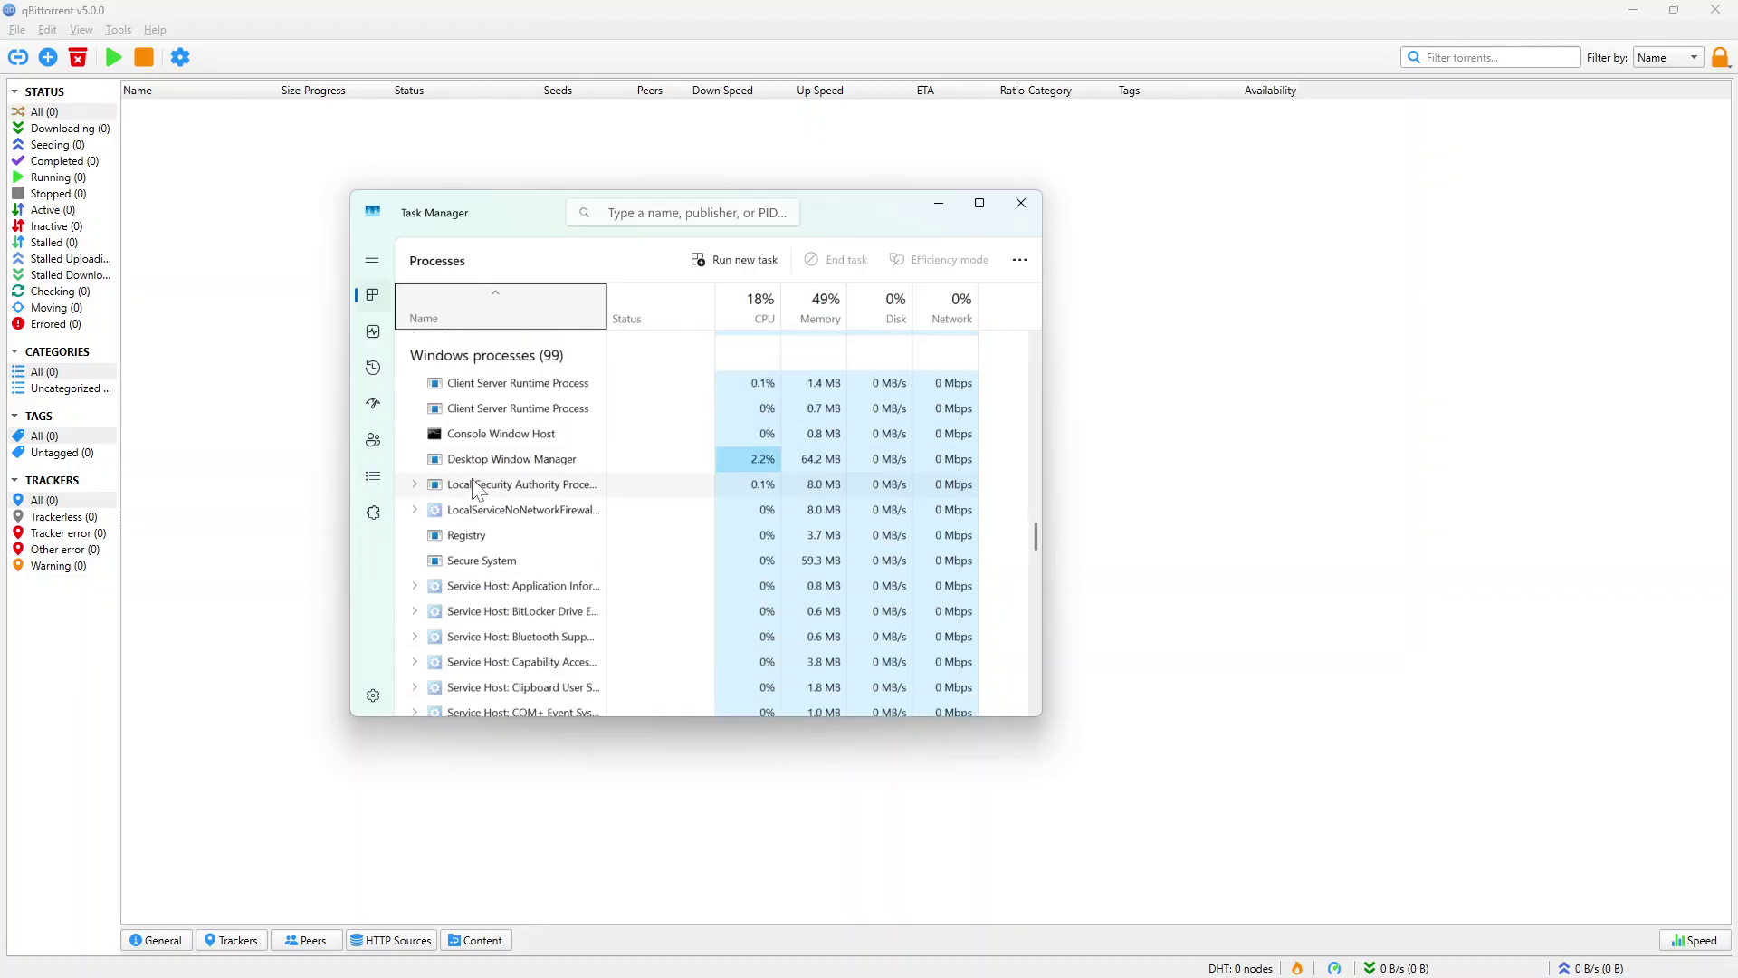
{"action": "scroll", "coordinate": [477, 494], "scroll_direction": "down", "scroll_amount": 6}
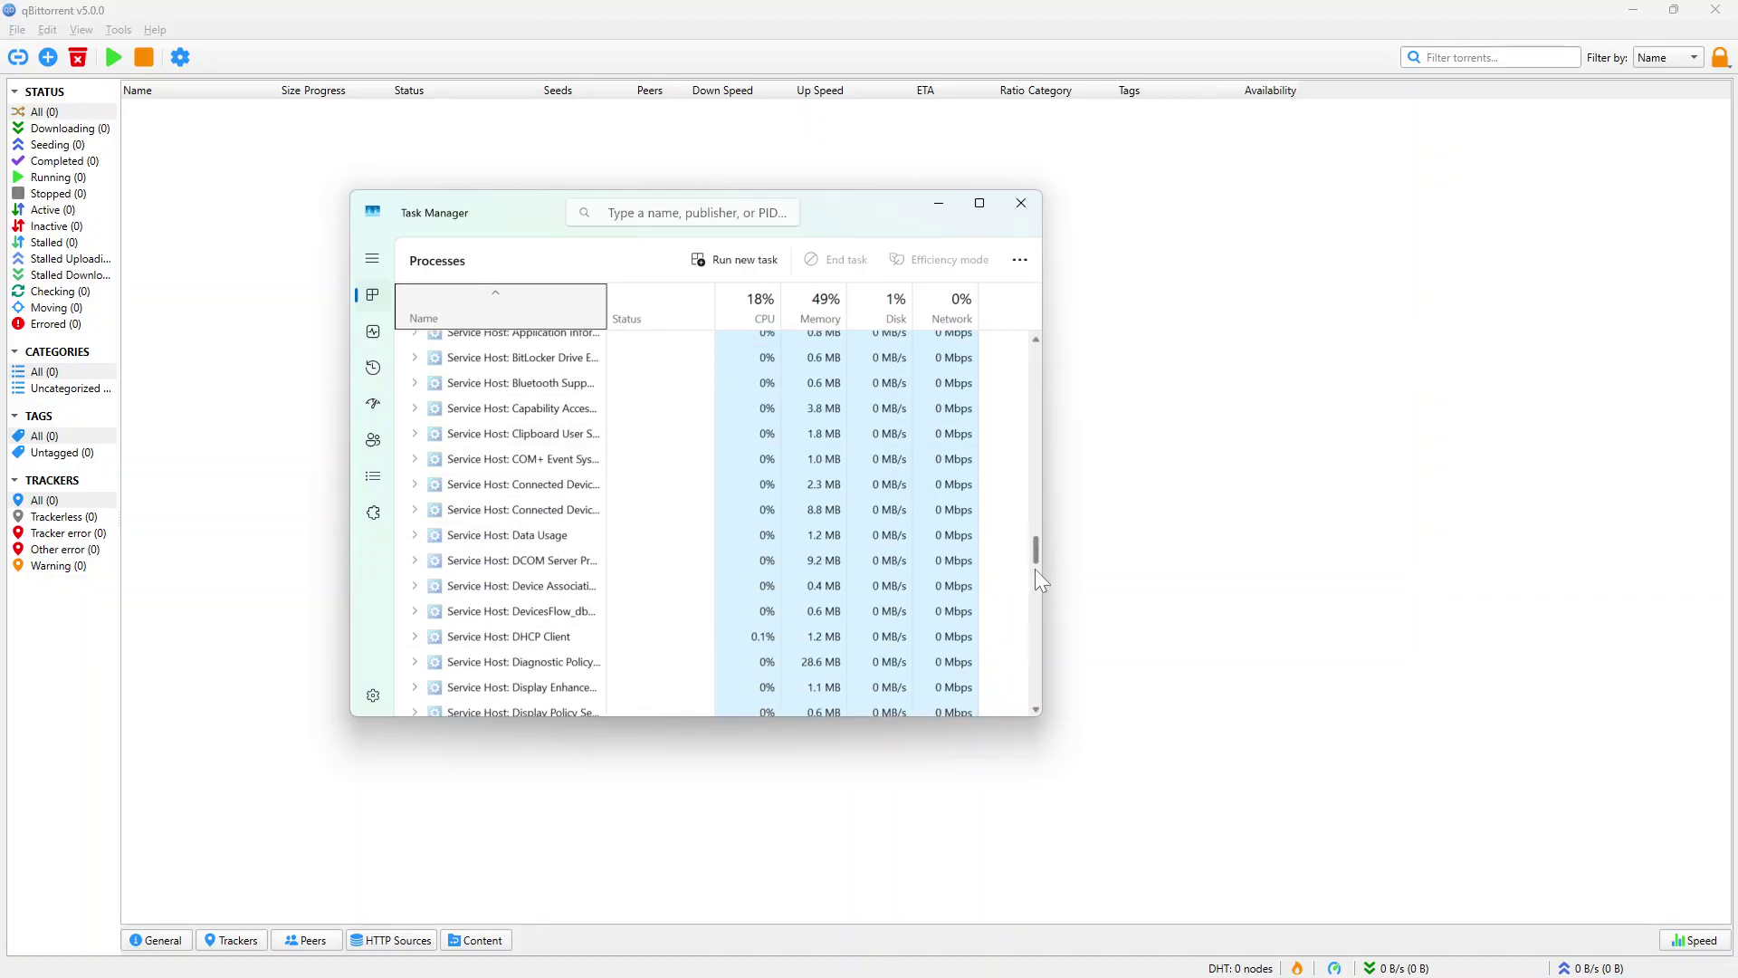
{"action": "scroll", "coordinate": [1036, 570], "scroll_direction": "down", "scroll_amount": 15}
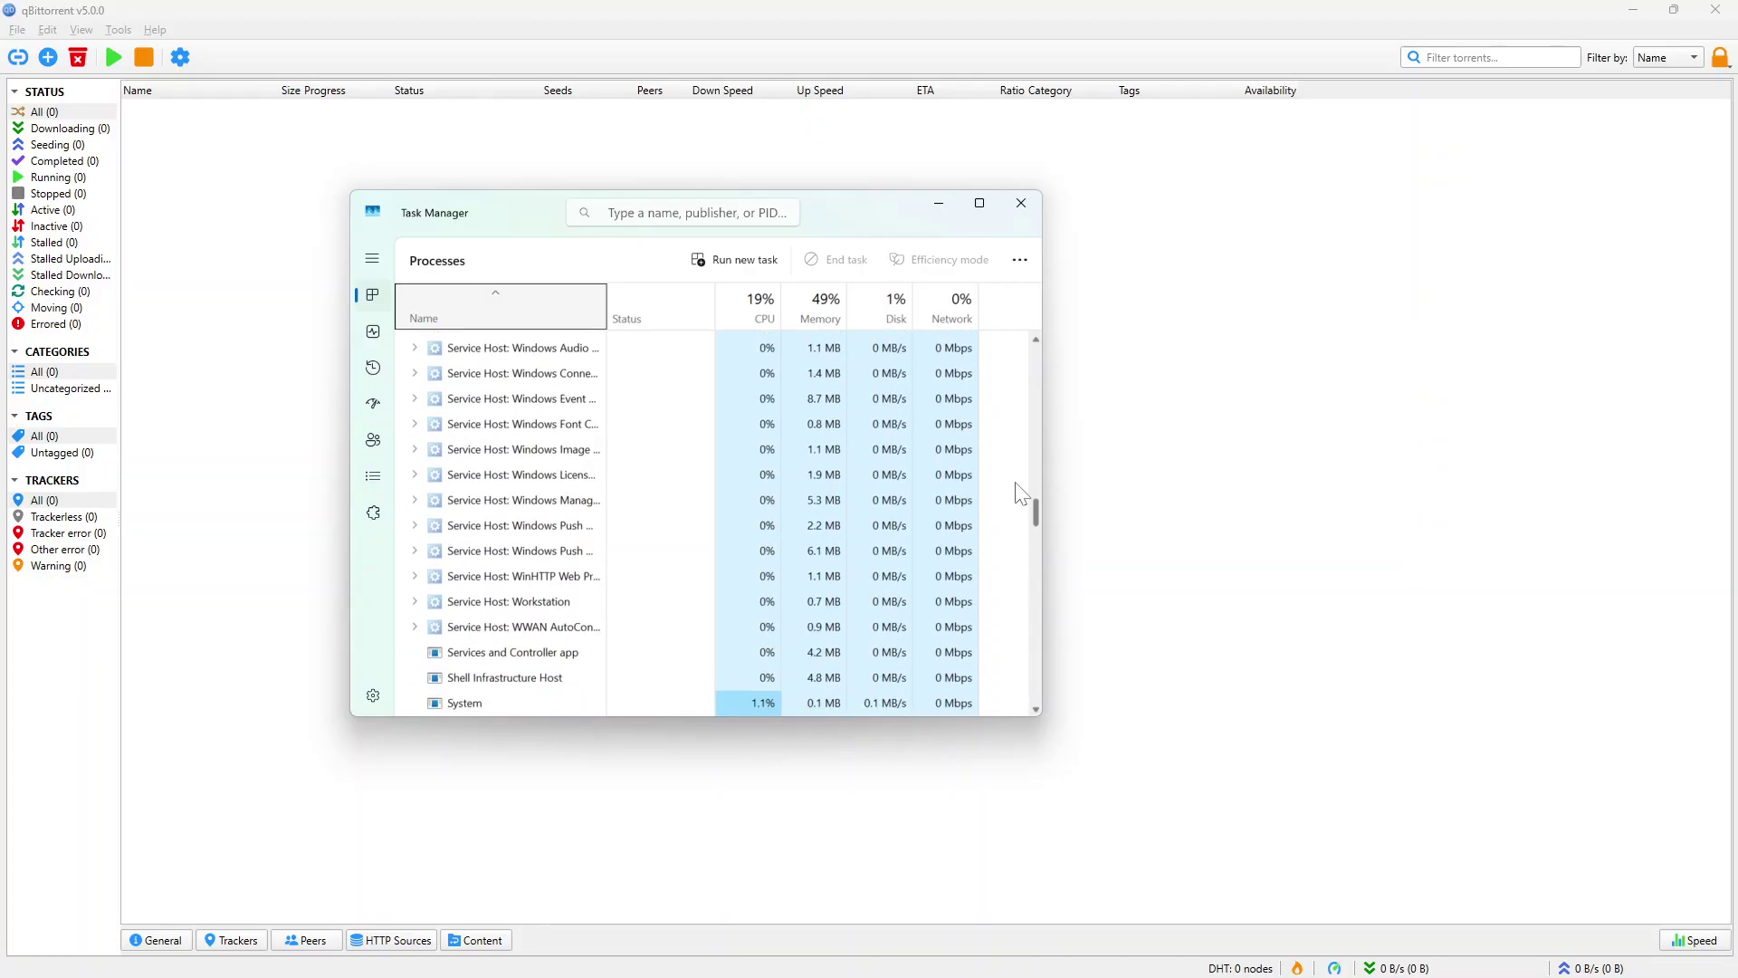
Step: Select the qBittorrent process, then close Task Manager and return to qBittorrent's main window
{"action": "left_click_drag", "start_coordinate": [1021, 493], "coordinate": [1021, 337]}
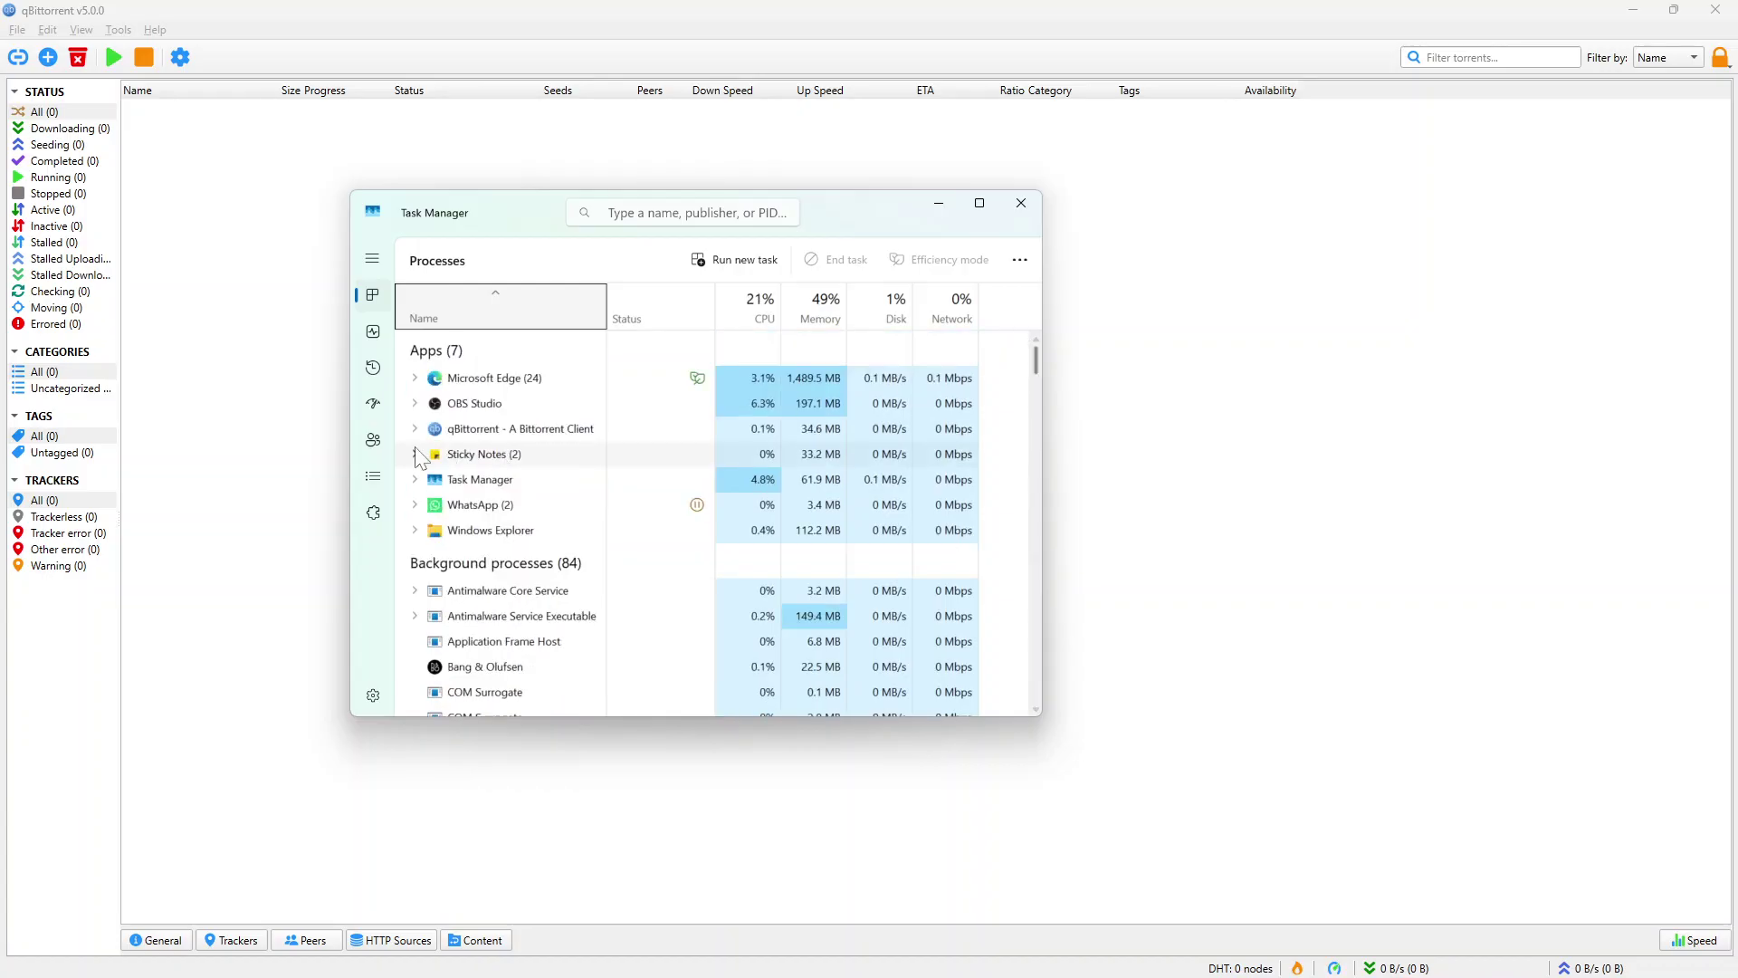
{"action": "left_click", "coordinate": [467, 429]}
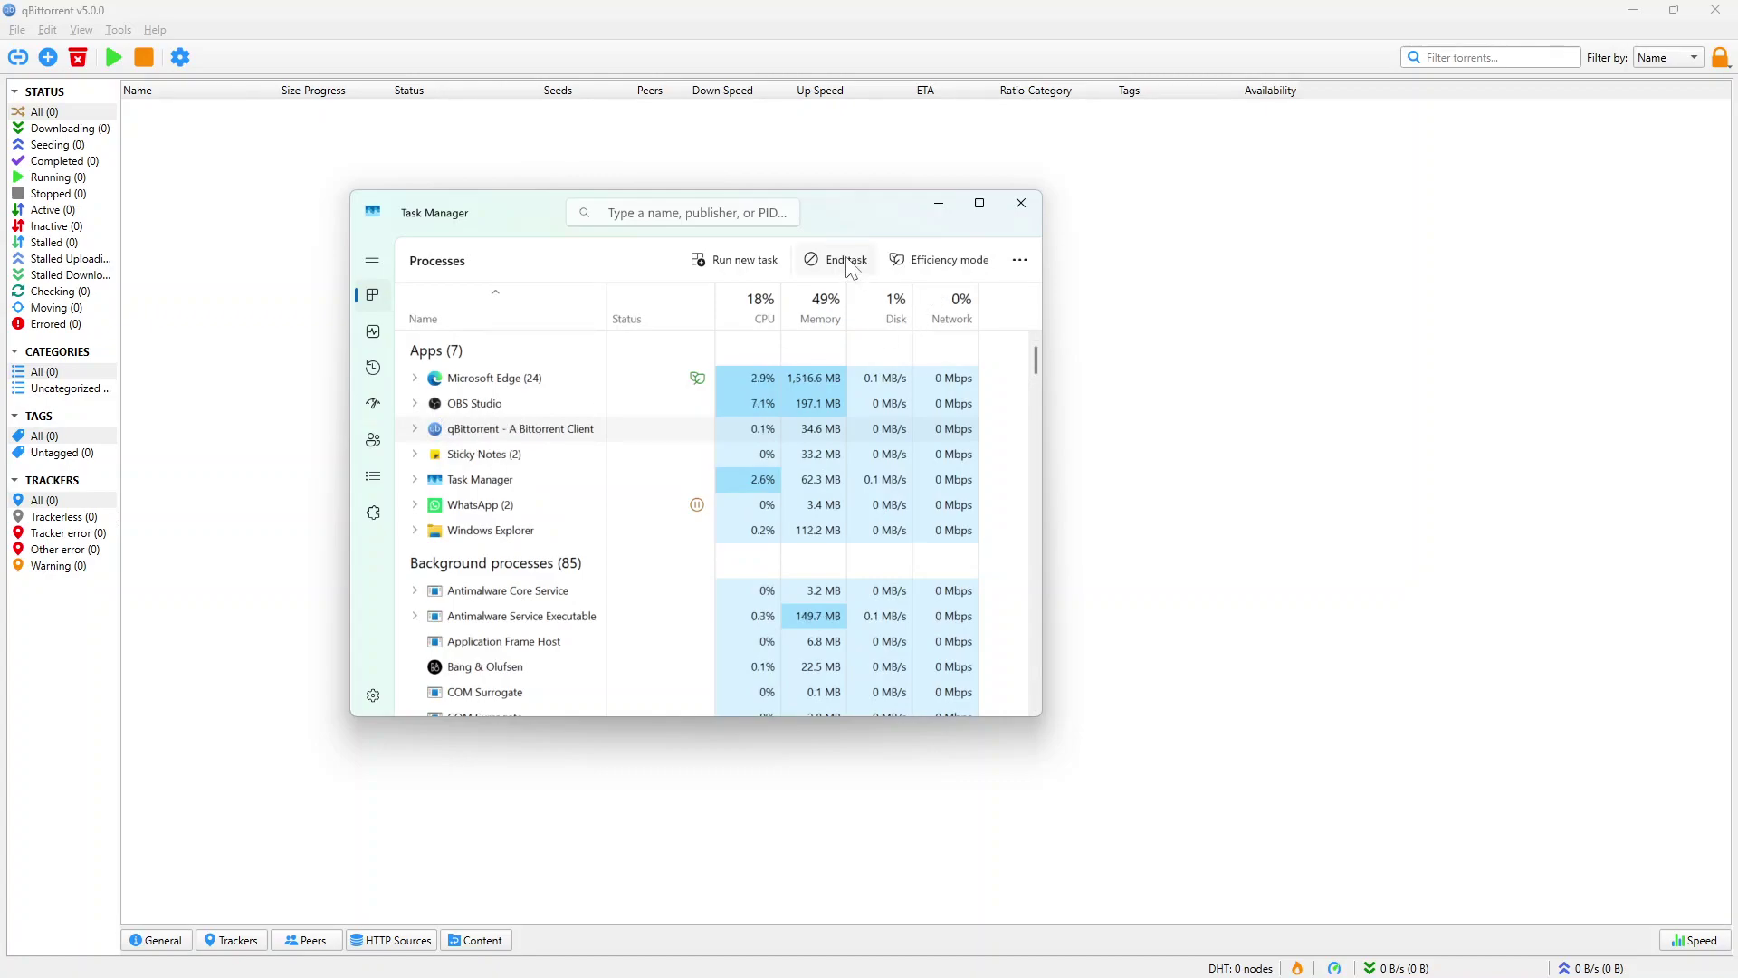
{"action": "left_click", "coordinate": [1028, 215]}
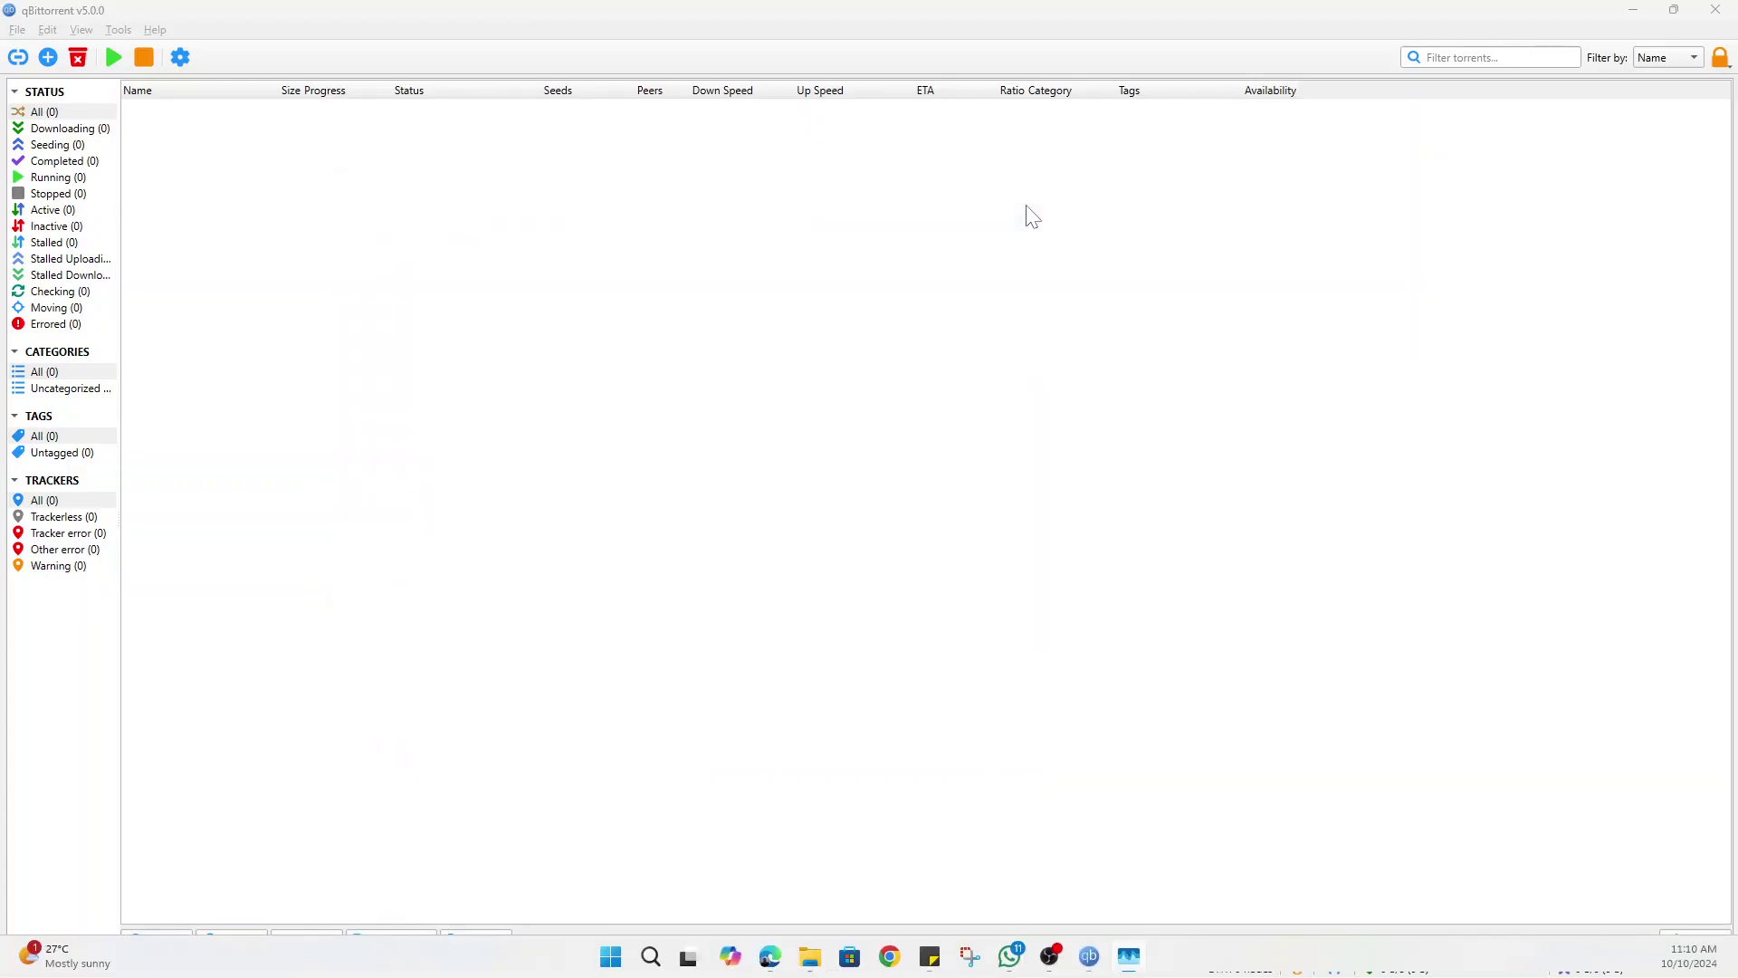